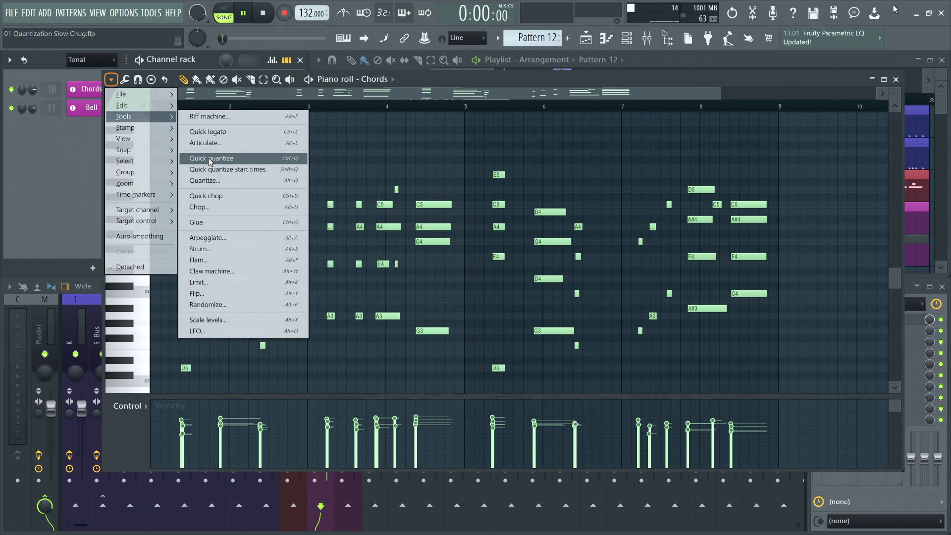
Snap notes to the grid, move the Audio Quantization #2/#3 split later, and open the Chords piano roll
{"action": "left_click", "coordinate": [211, 158]}
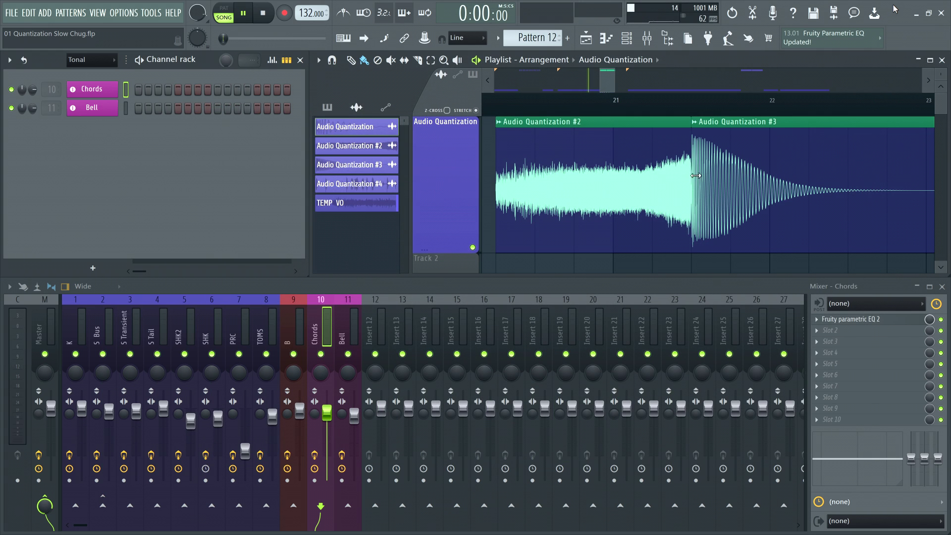
{"action": "left_click_drag", "start_coordinate": [689, 174], "coordinate": [775, 175]}
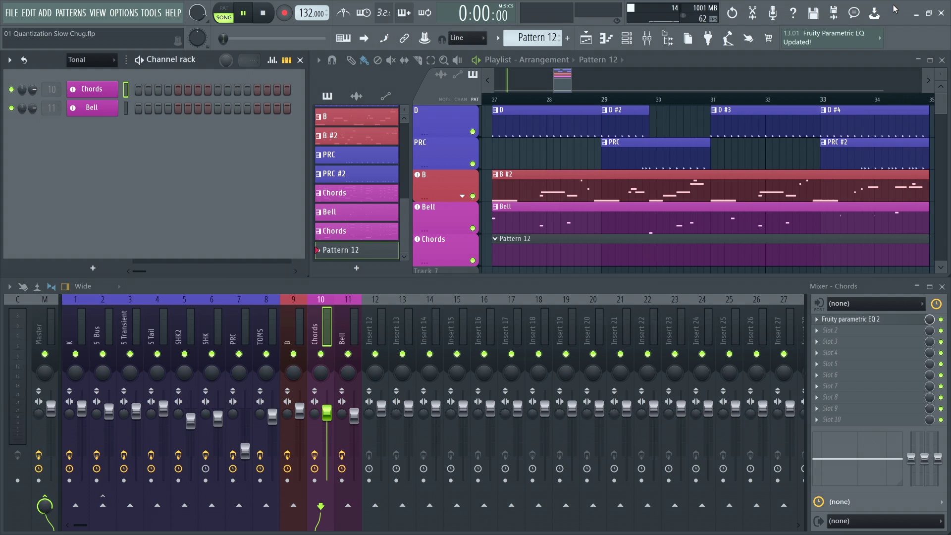
{"action": "key", "text": "F7"}
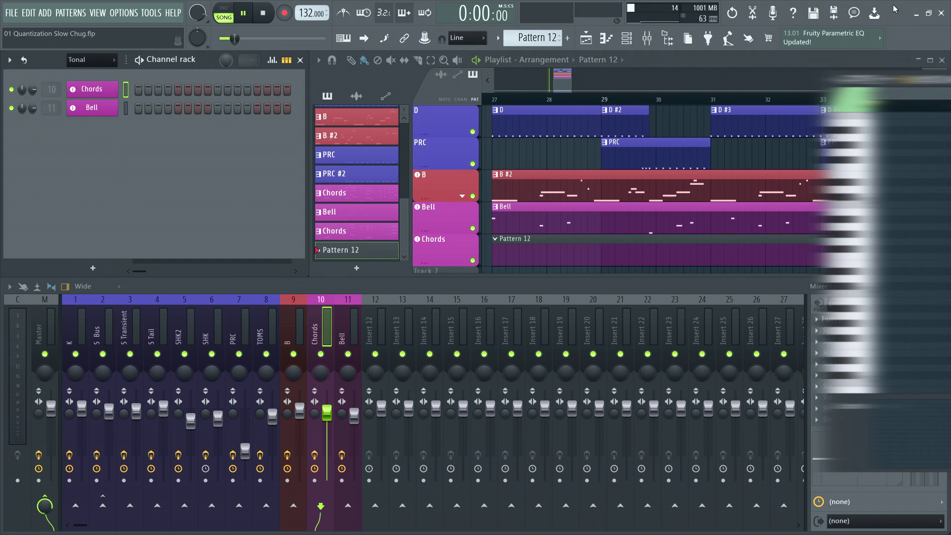
Record about eight bars of chords from the MIDI keyboard into the Chords piano roll
{"action": "key", "text": "space"}
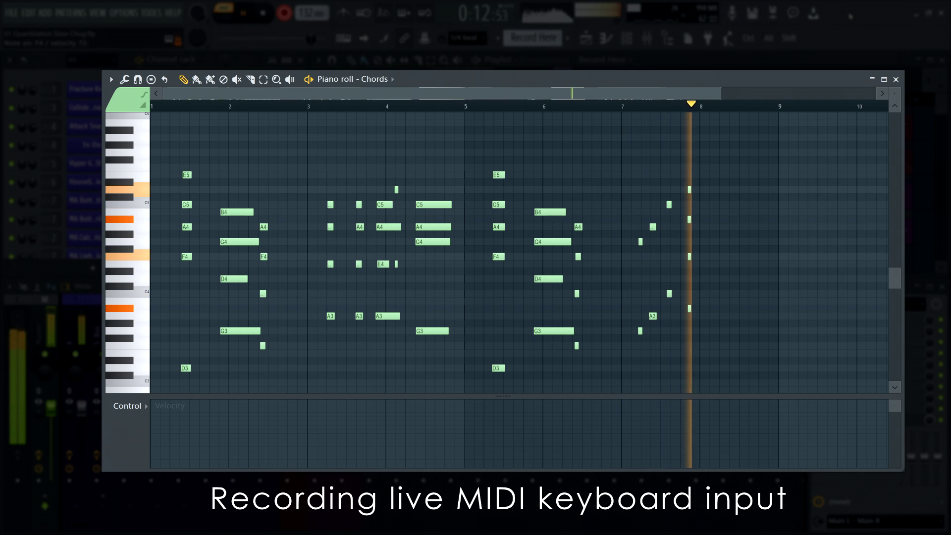
{"action": "key", "text": "space"}
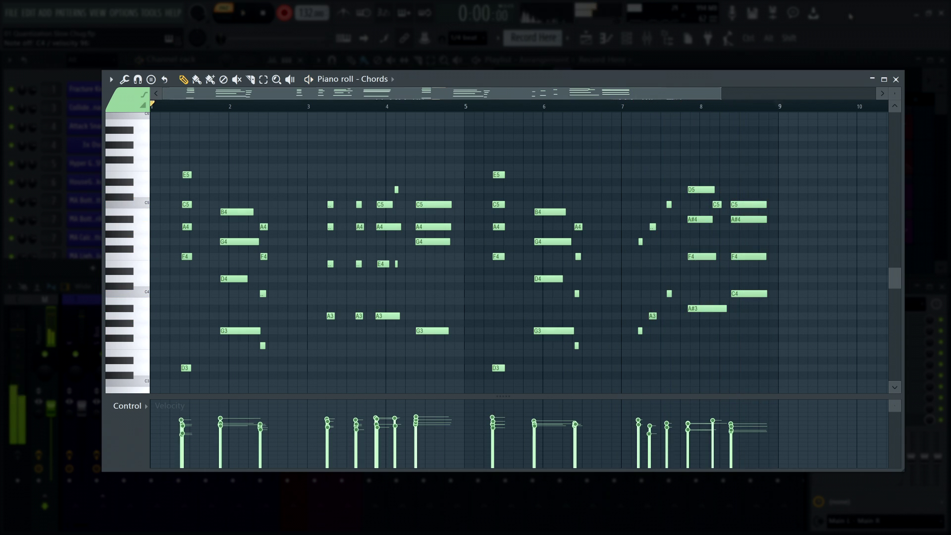
Quick-quantize all recorded Chords notes and set the main snap to Step
{"action": "left_click", "coordinate": [111, 80]}
{"action": "mouse_move", "coordinate": [147, 86]}
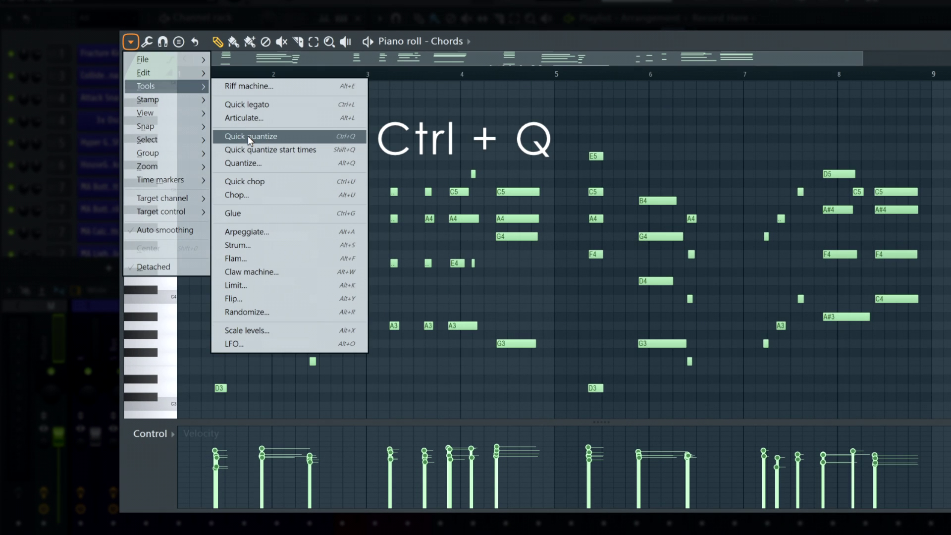
{"action": "left_click", "coordinate": [247, 136]}
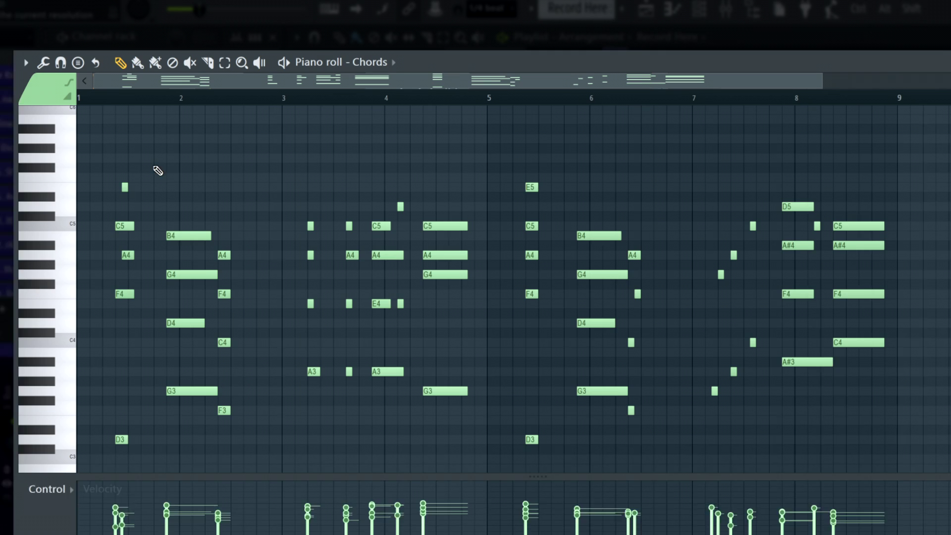
{"action": "left_click", "coordinate": [475, 11]}
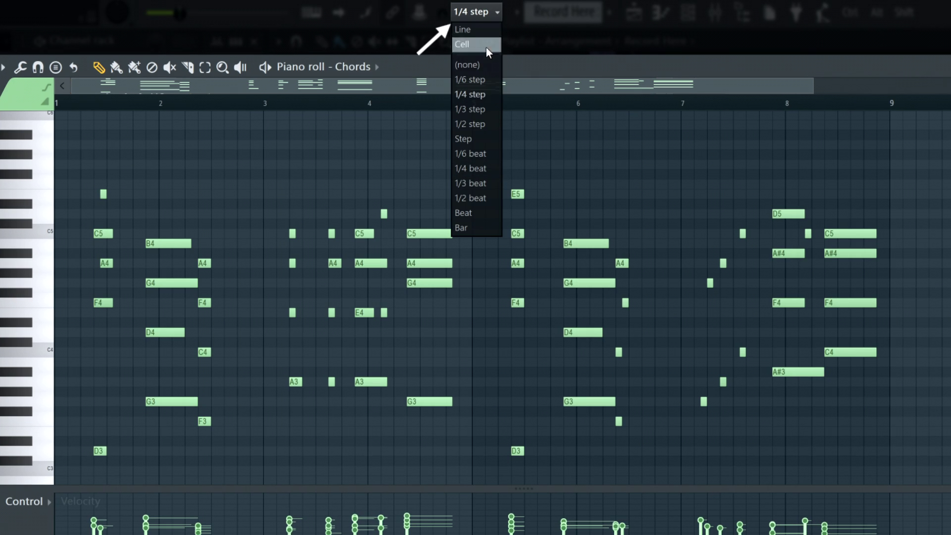
{"action": "left_click", "coordinate": [478, 139]}
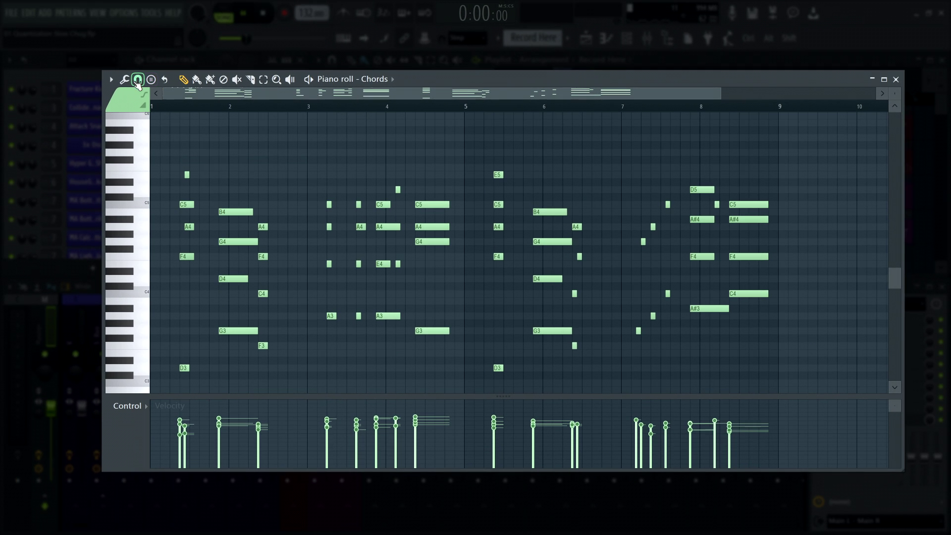
Set the piano roll snap resolution to Beat
{"action": "left_click", "coordinate": [138, 79]}
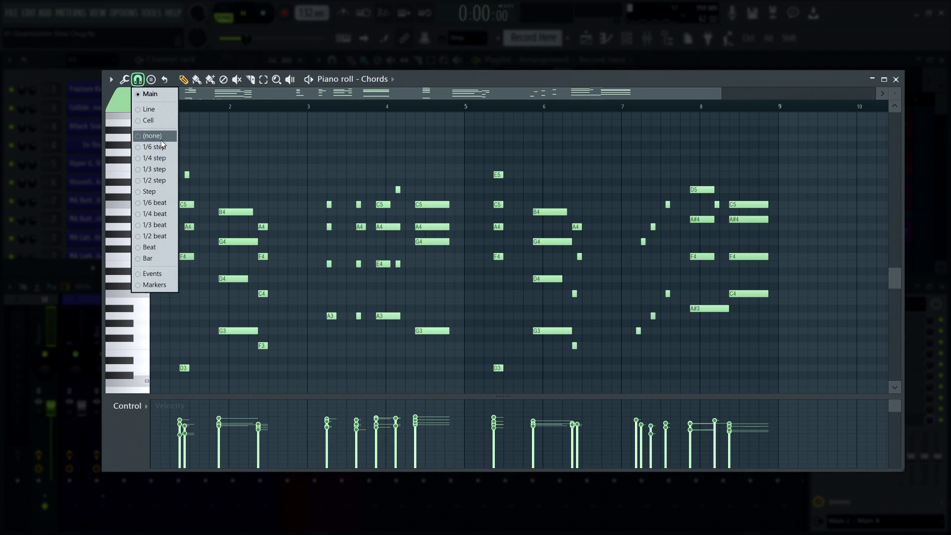
{"action": "left_click", "coordinate": [160, 247]}
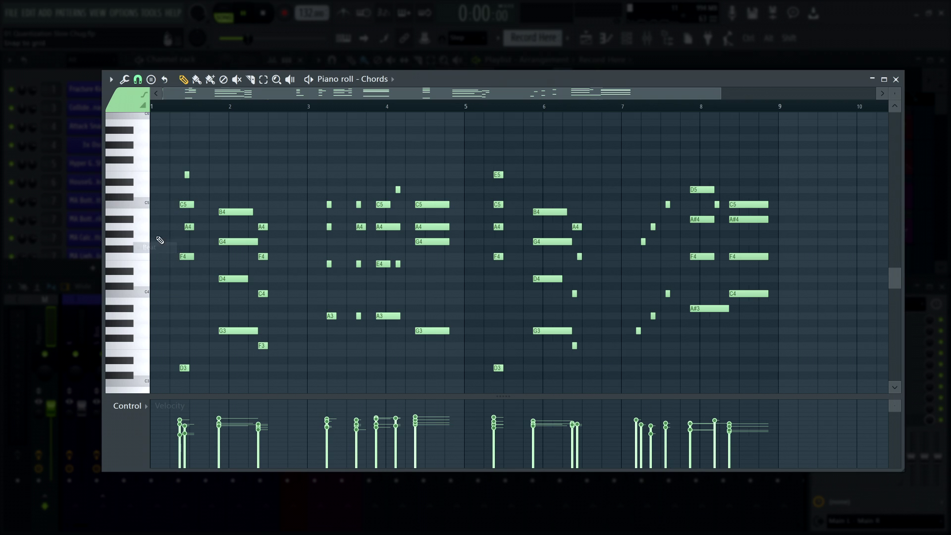
{"action": "left_click", "coordinate": [111, 79]}
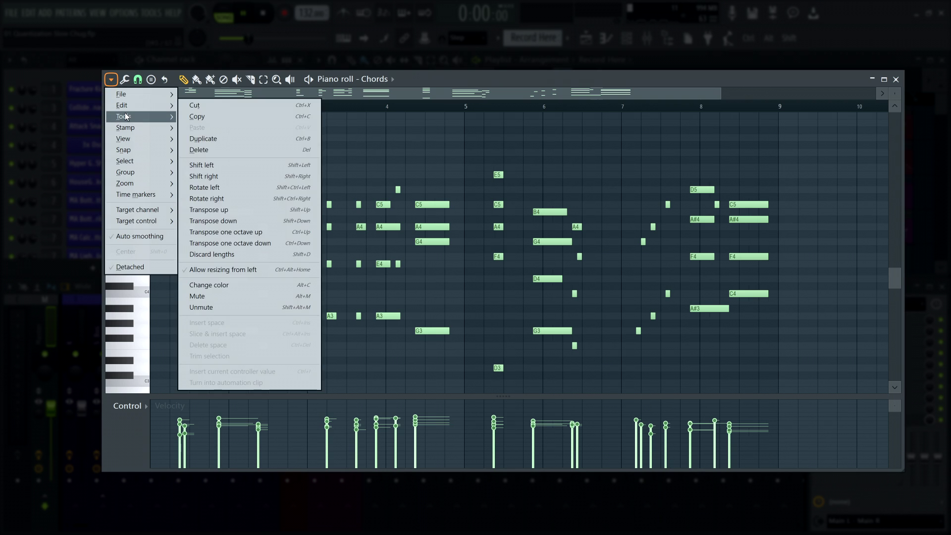
{"action": "mouse_move", "coordinate": [124, 117]}
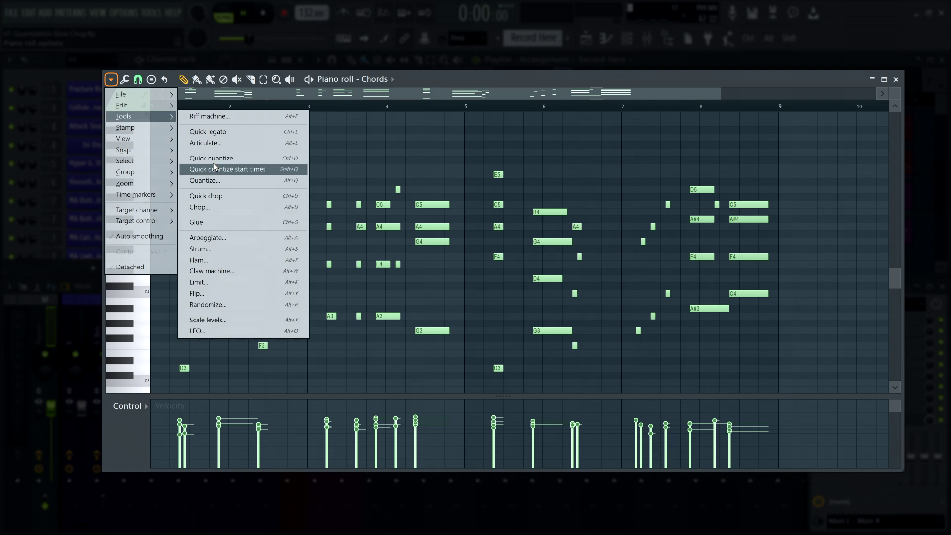
Quick-quantize the Chords notes with Ctrl+Q, then undo to restore the recorded timing
{"action": "left_click", "coordinate": [213, 158]}
{"action": "key", "text": "ctrl+q"}
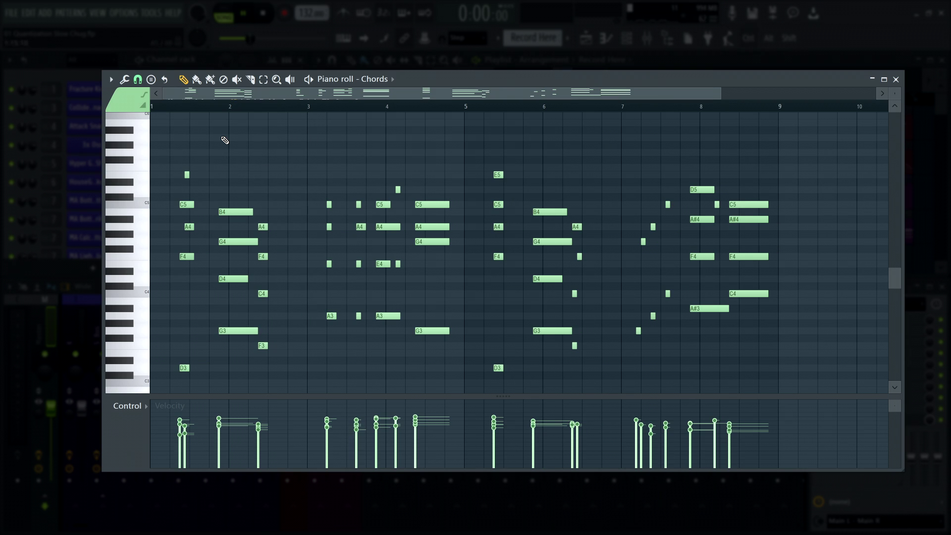
{"action": "key", "text": "ctrl+z"}
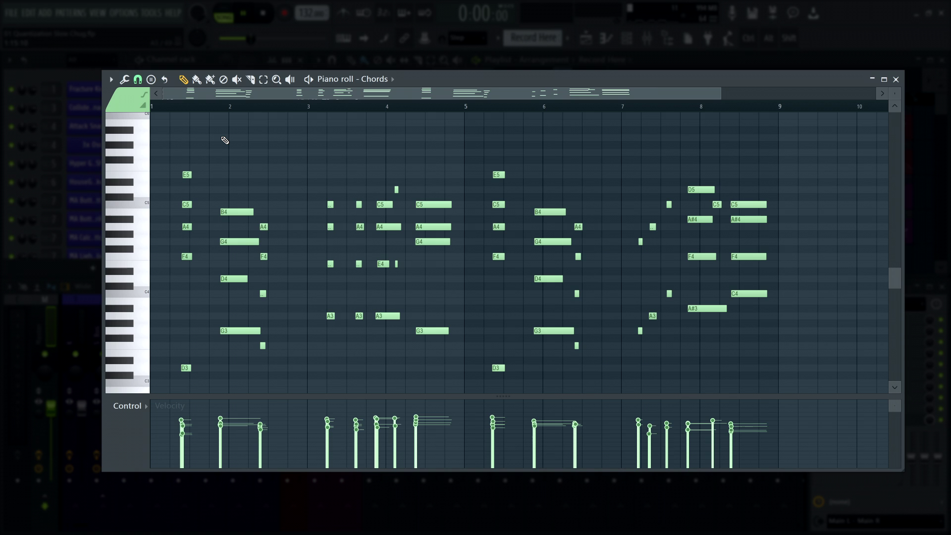
Try quantizing only note start times, undo it, and bring up the full quantizer window
{"action": "left_click", "coordinate": [110, 79]}
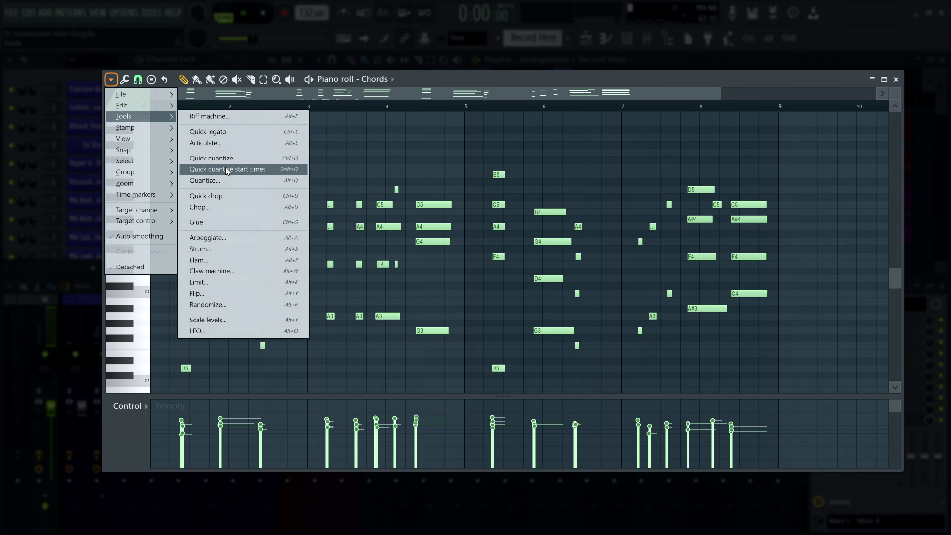
{"action": "mouse_move", "coordinate": [138, 115]}
{"action": "left_click", "coordinate": [227, 169]}
{"action": "left_click", "coordinate": [164, 80]}
{"action": "left_click", "coordinate": [111, 79]}
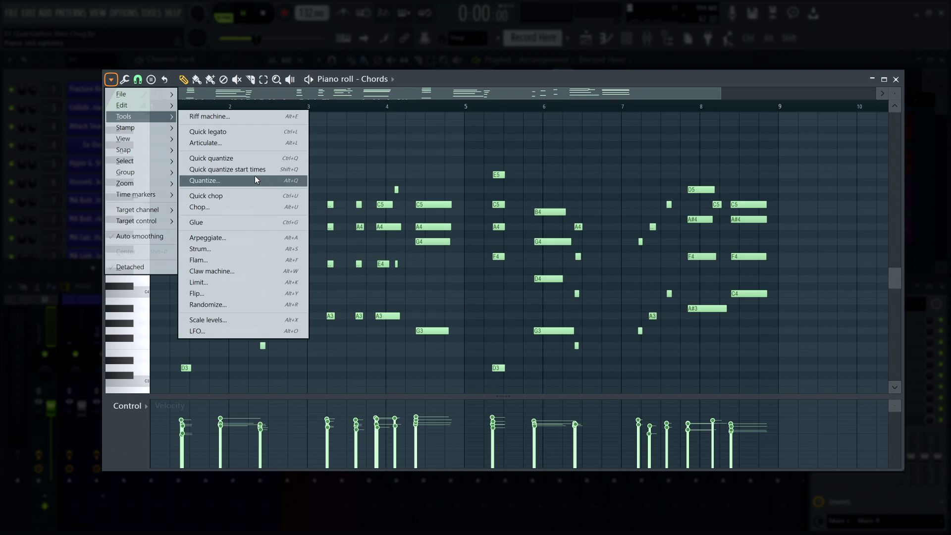
{"action": "left_click", "coordinate": [254, 177]}
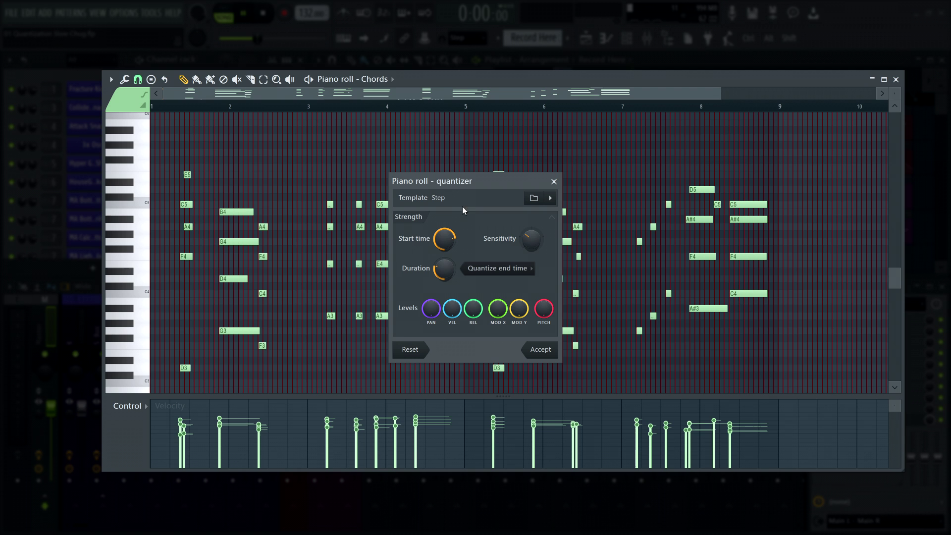
Preview the Half-step and 16_funkyB templates, then settle on the Beat quantize template
{"action": "left_click", "coordinate": [550, 198]}
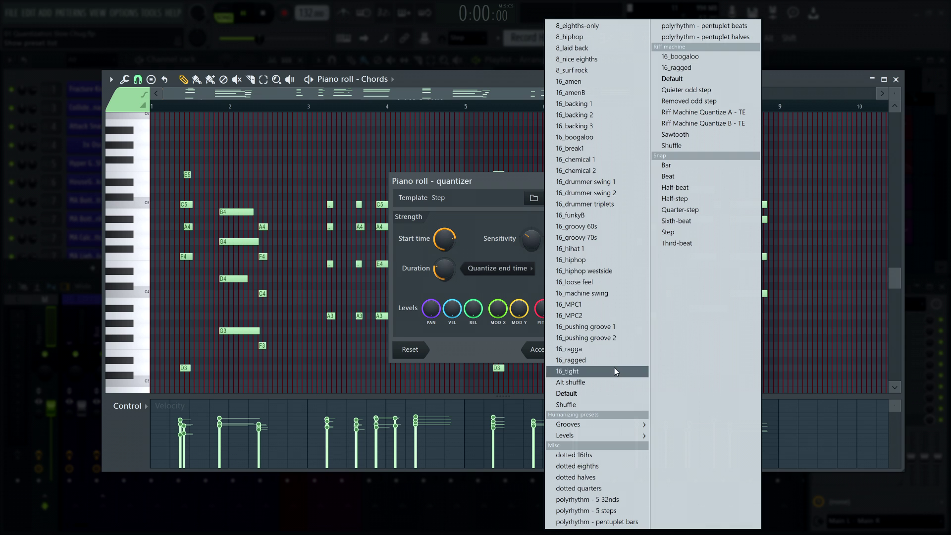
{"action": "left_click", "coordinate": [700, 199]}
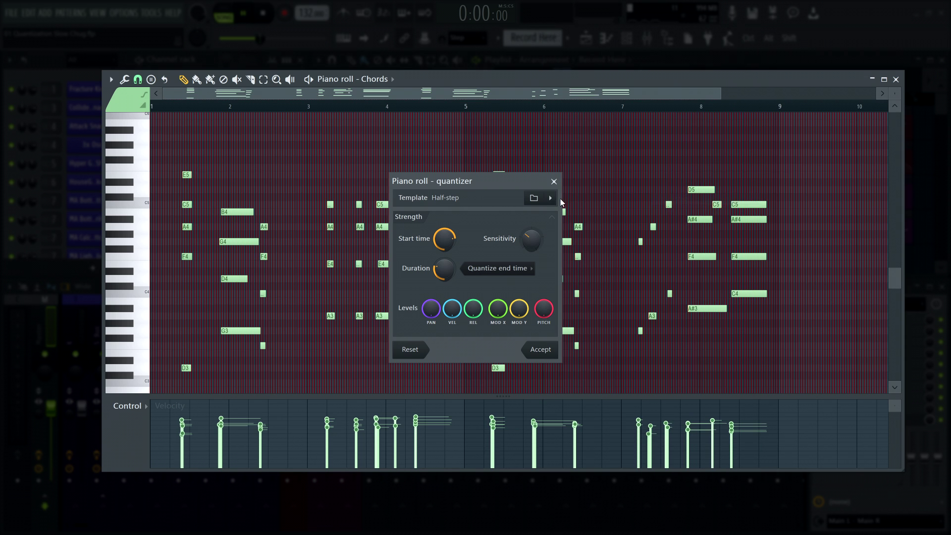
{"action": "left_click", "coordinate": [555, 198]}
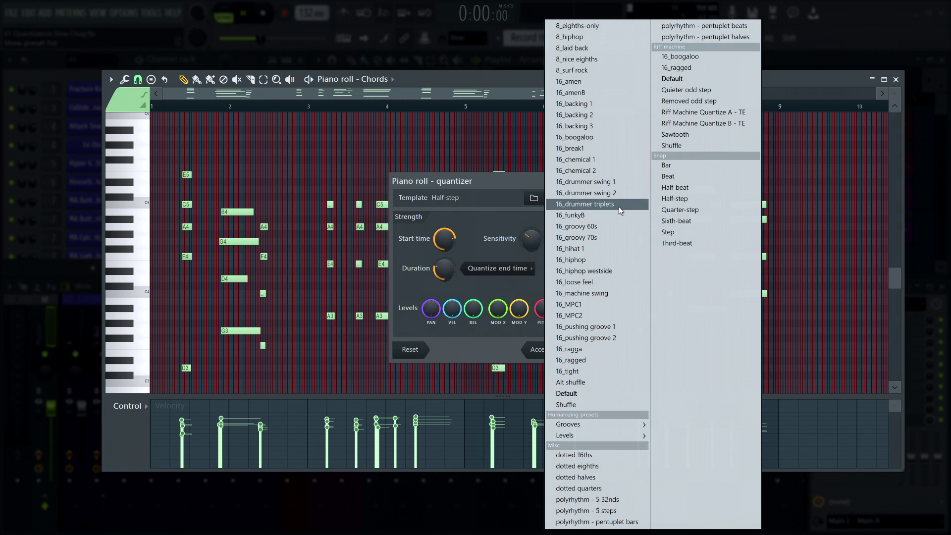
{"action": "left_click", "coordinate": [607, 213]}
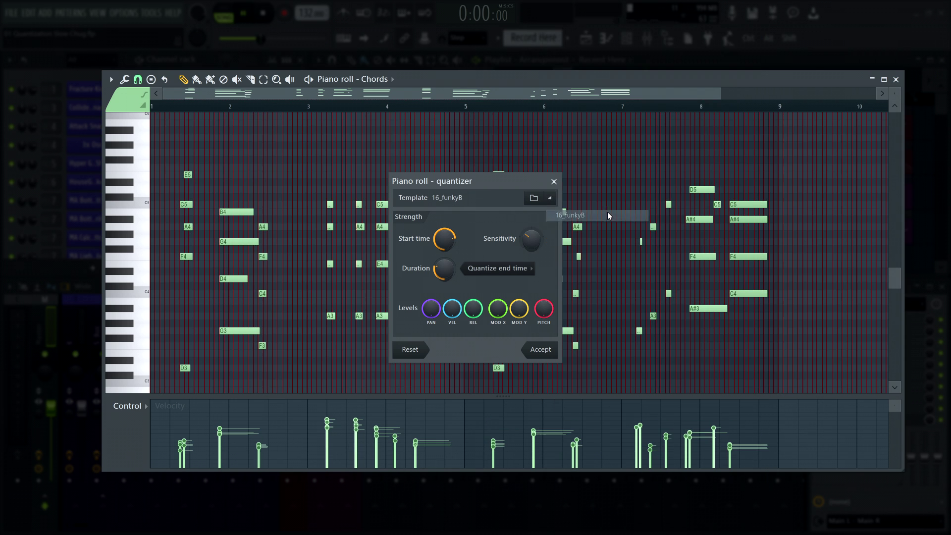
{"action": "left_click", "coordinate": [554, 200]}
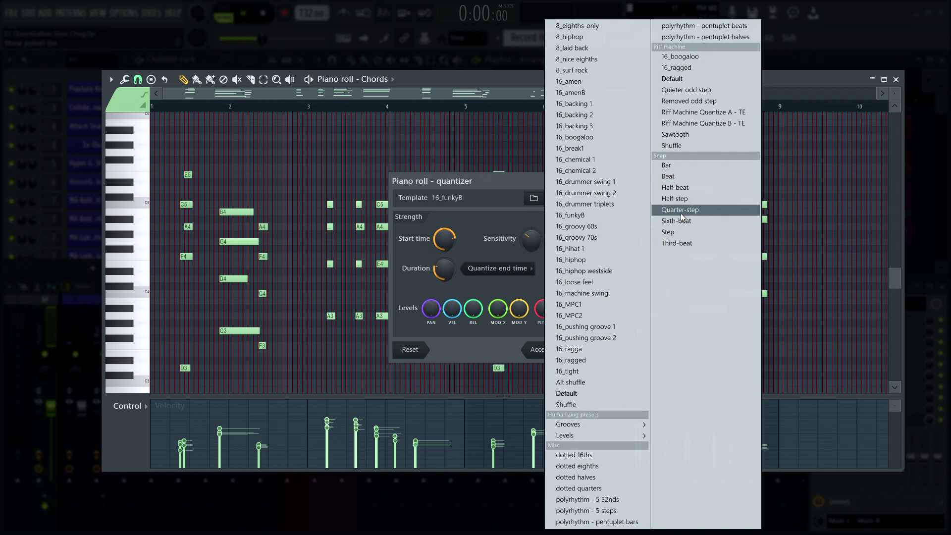
{"action": "left_click", "coordinate": [681, 178]}
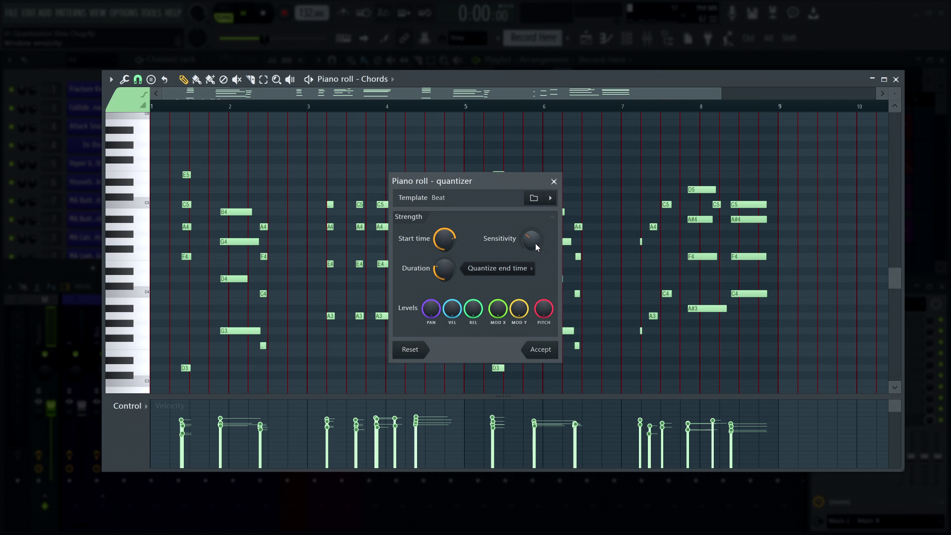
Raise the quantizer Sensitivity knob to about 12 o'clock so the Chords notes re-quantize
{"action": "mouse_move", "coordinate": [536, 242]}
{"action": "left_mouse_down"}
{"action": "mouse_move", "coordinate": [535, 218]}
{"action": "mouse_move", "coordinate": [531, 257]}
{"action": "left_mouse_up"}
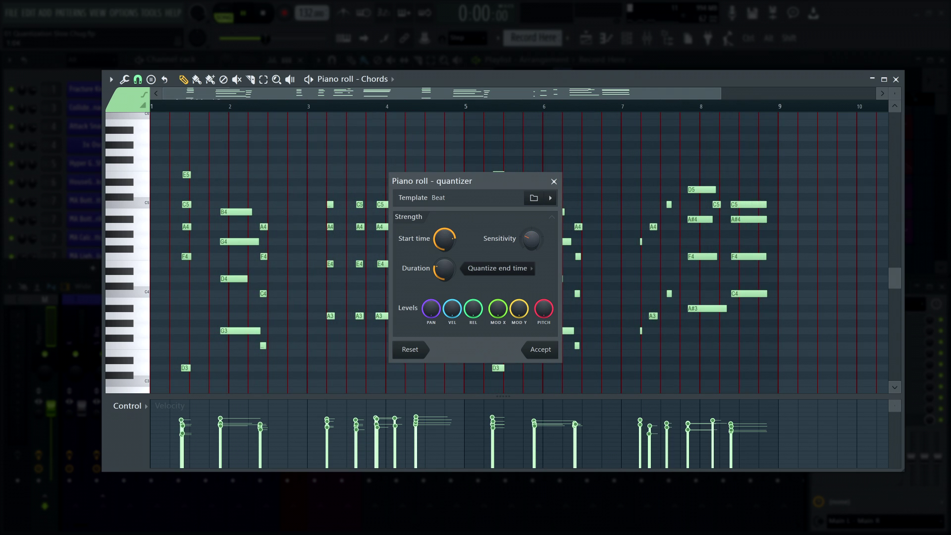
{"action": "mouse_move", "coordinate": [531, 239]}
{"action": "left_mouse_down"}
{"action": "mouse_move", "coordinate": [479, 244]}
{"action": "mouse_move", "coordinate": [444, 233]}
{"action": "mouse_move", "coordinate": [444, 218]}
{"action": "mouse_move", "coordinate": [444, 232]}
{"action": "left_mouse_up"}
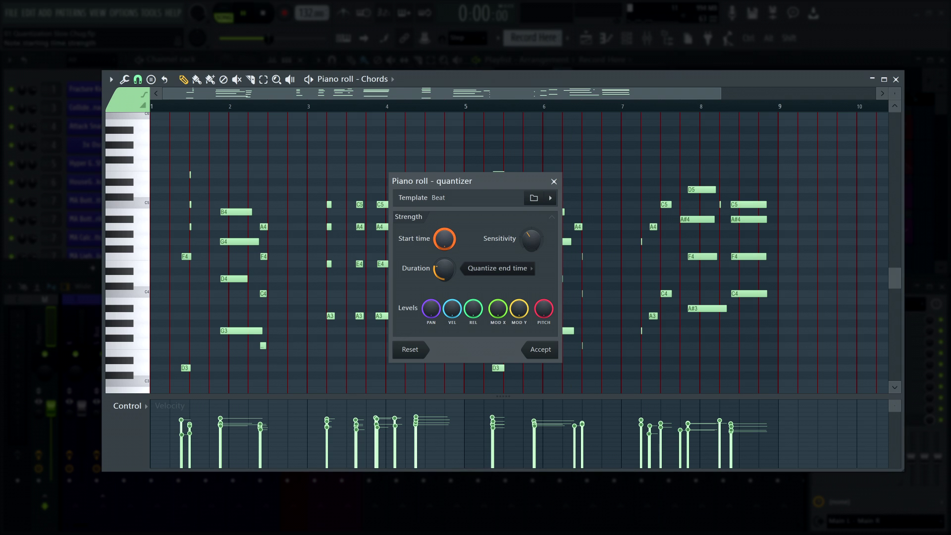
Nudge start-time strength and try each duration mode, ending on Leave end time
{"action": "left_click_drag", "start_coordinate": [444, 232], "coordinate": [445, 238]}
{"action": "left_click", "coordinate": [490, 268]}
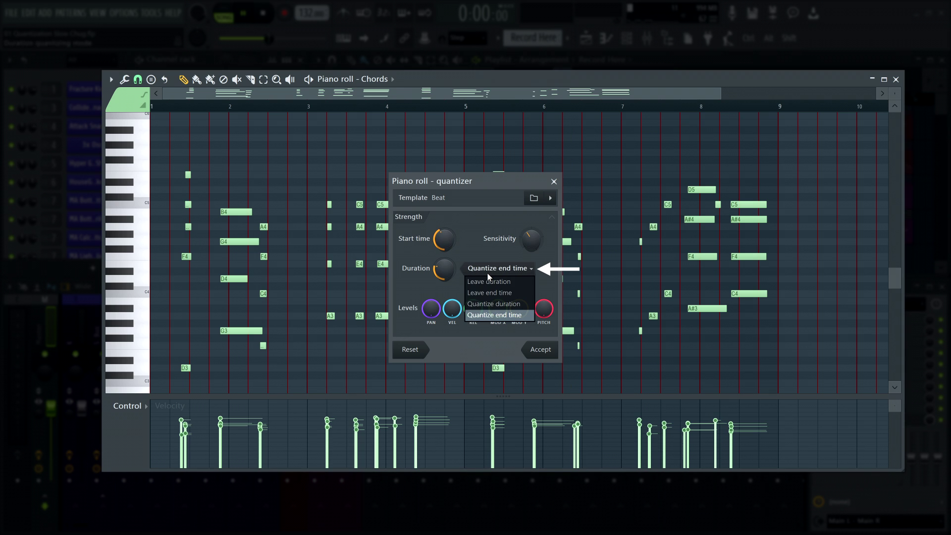
{"action": "left_click", "coordinate": [491, 304]}
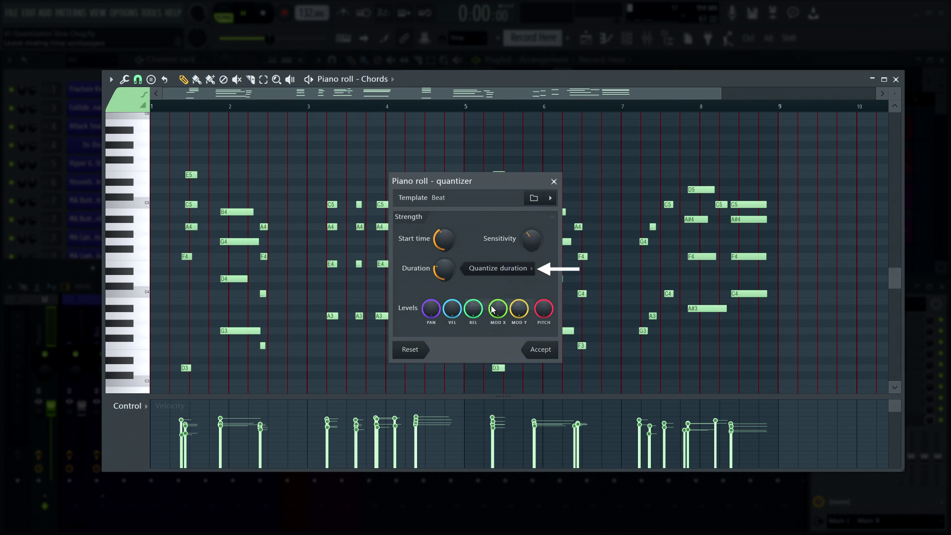
{"action": "left_click", "coordinate": [505, 272]}
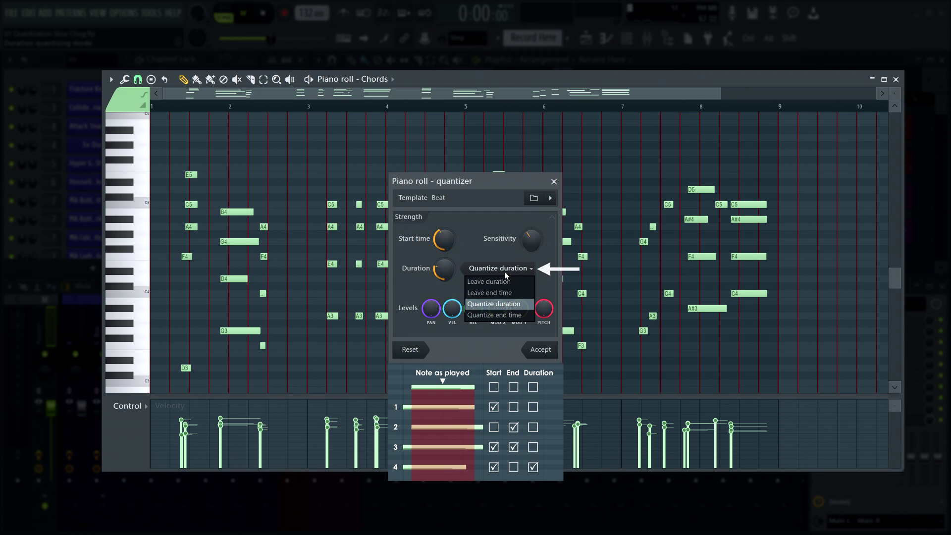
{"action": "left_click", "coordinate": [505, 315]}
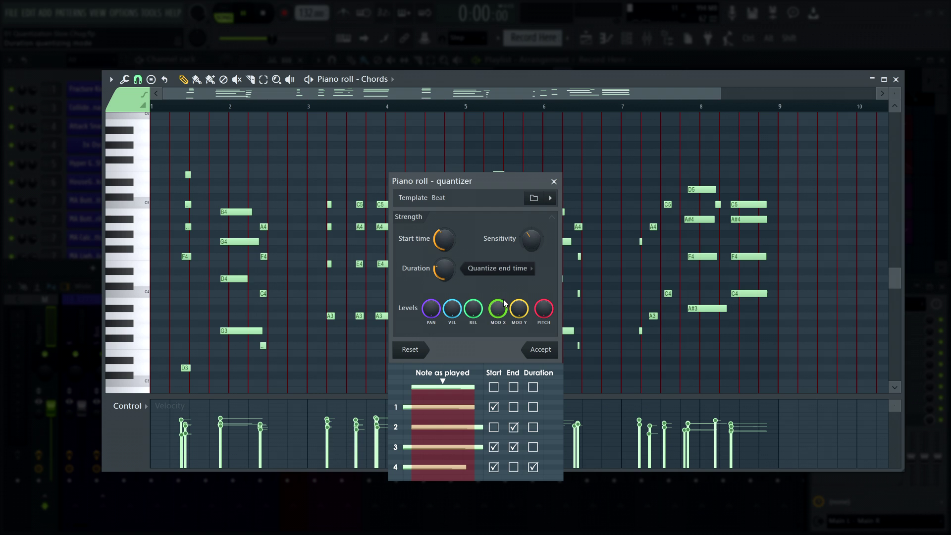
{"action": "left_click", "coordinate": [510, 269]}
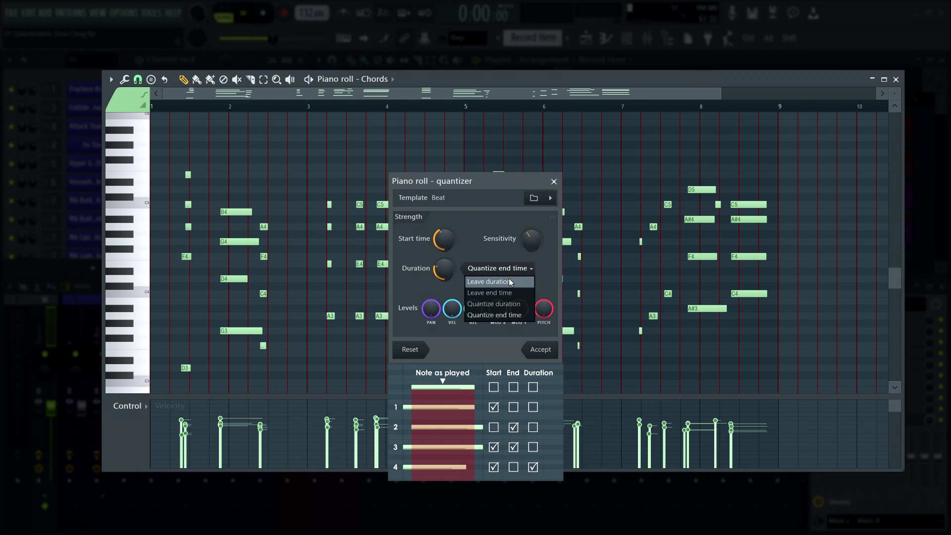
{"action": "left_click", "coordinate": [509, 279]}
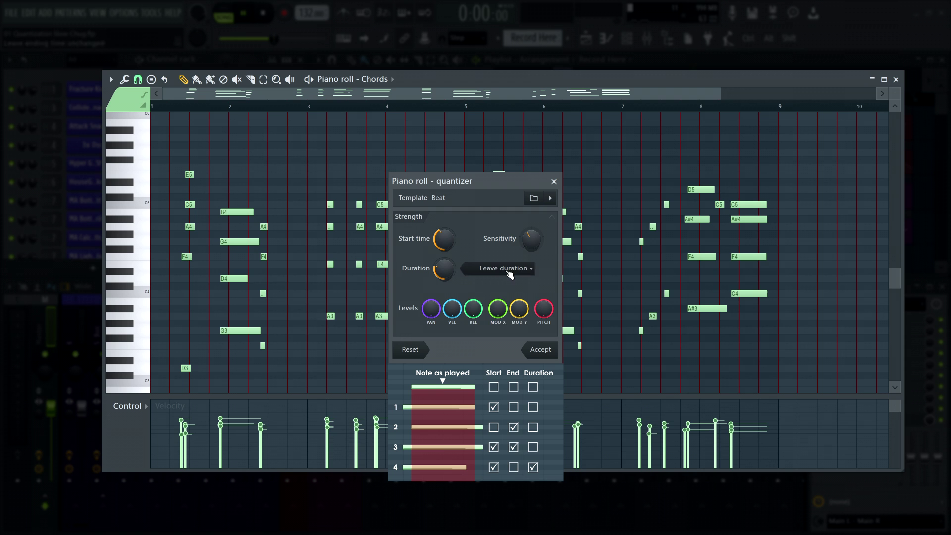
{"action": "left_click", "coordinate": [505, 270]}
{"action": "left_click", "coordinate": [505, 296]}
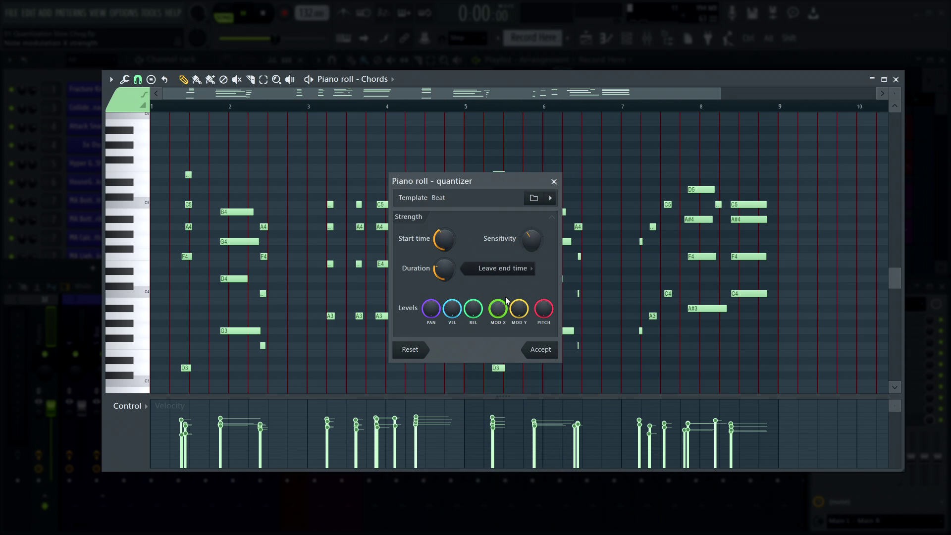
Apply the 16_hiphop groove template and turn down the VEL level knob
{"action": "left_click", "coordinate": [553, 200]}
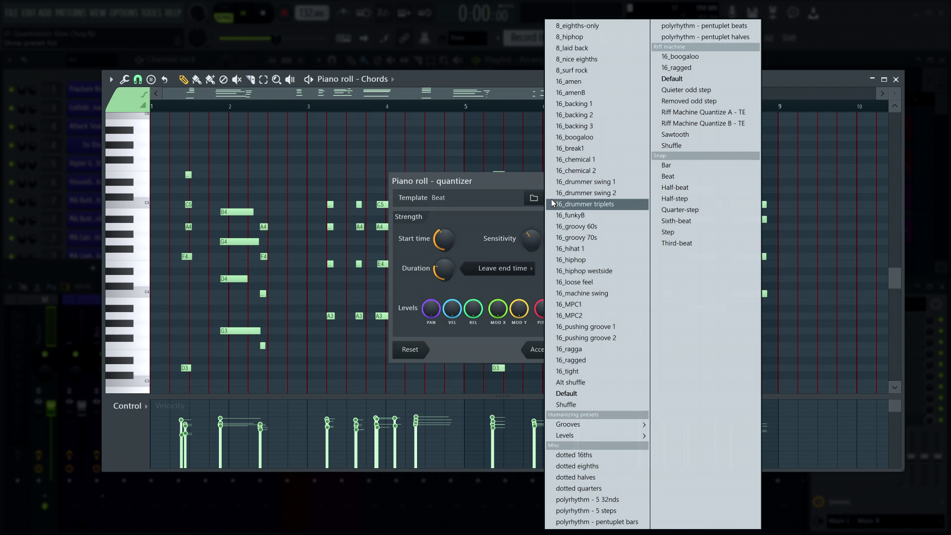
{"action": "left_click", "coordinate": [574, 259]}
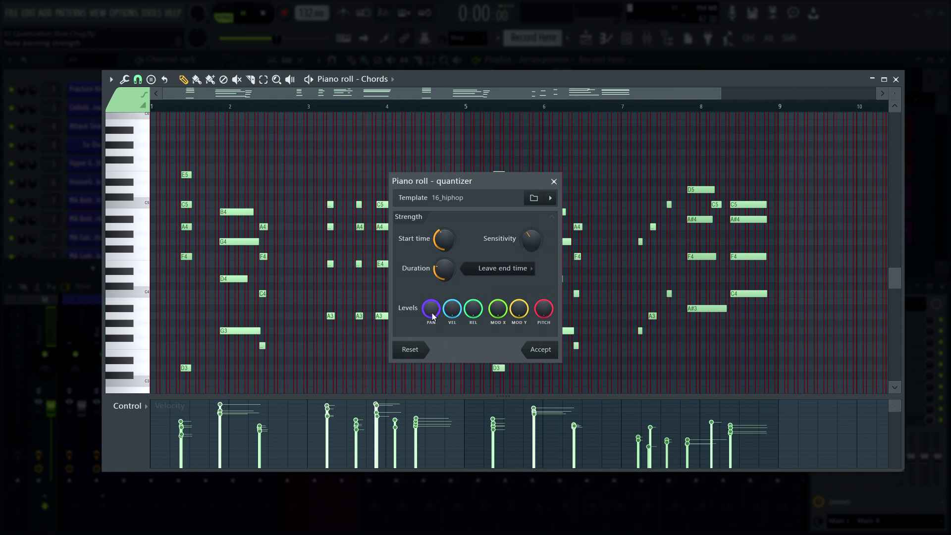
{"action": "mouse_move", "coordinate": [452, 308]}
{"action": "left_mouse_down"}
{"action": "mouse_move", "coordinate": [452, 327]}
{"action": "mouse_move", "coordinate": [451, 298]}
{"action": "left_mouse_up"}
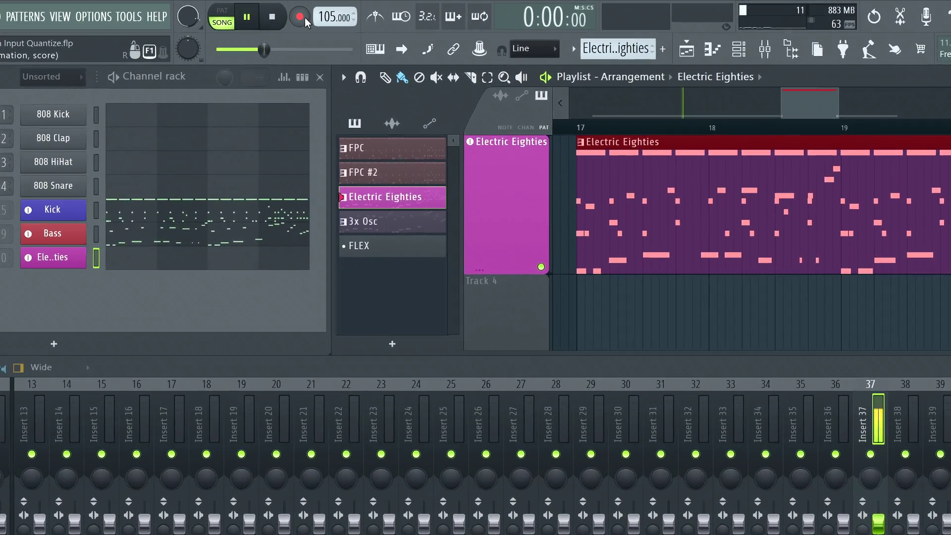
Enable record quantizing of note start times with a 1/4-beat snap
{"action": "right_click", "coordinate": [288, 14]}
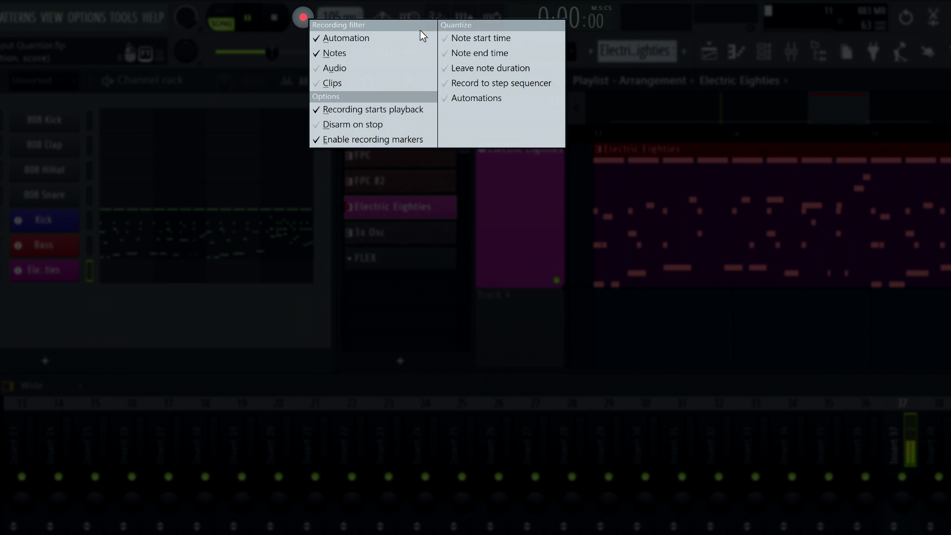
{"action": "left_click", "coordinate": [474, 38]}
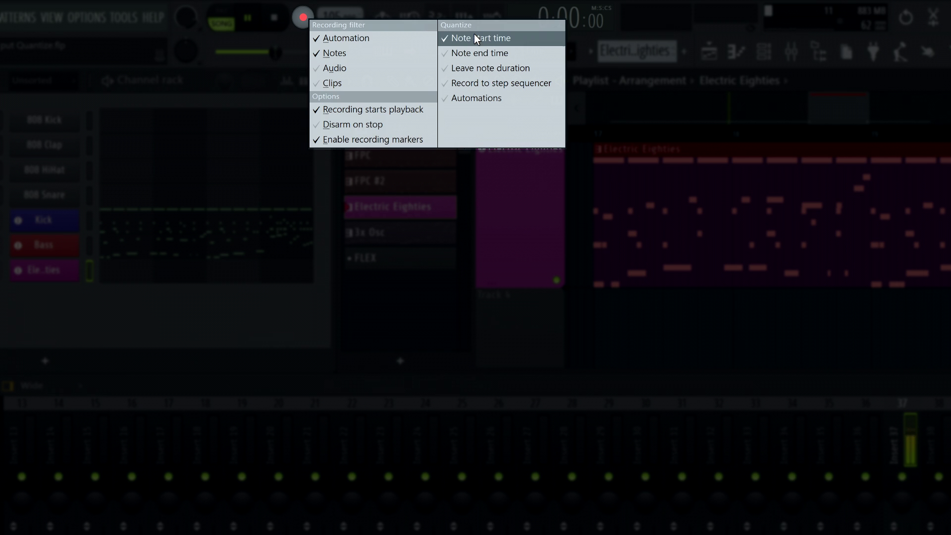
{"action": "left_click", "coordinate": [555, 51]}
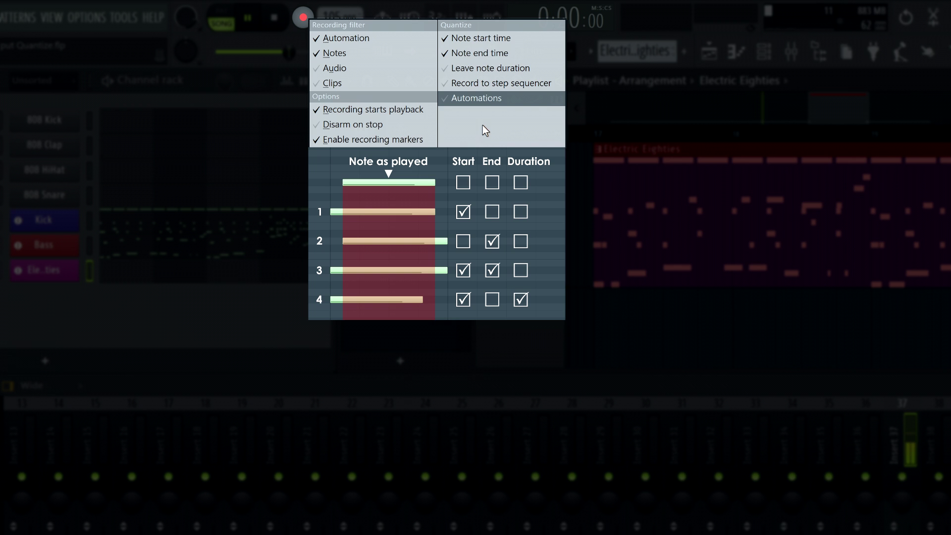
{"action": "left_click", "coordinate": [492, 68]}
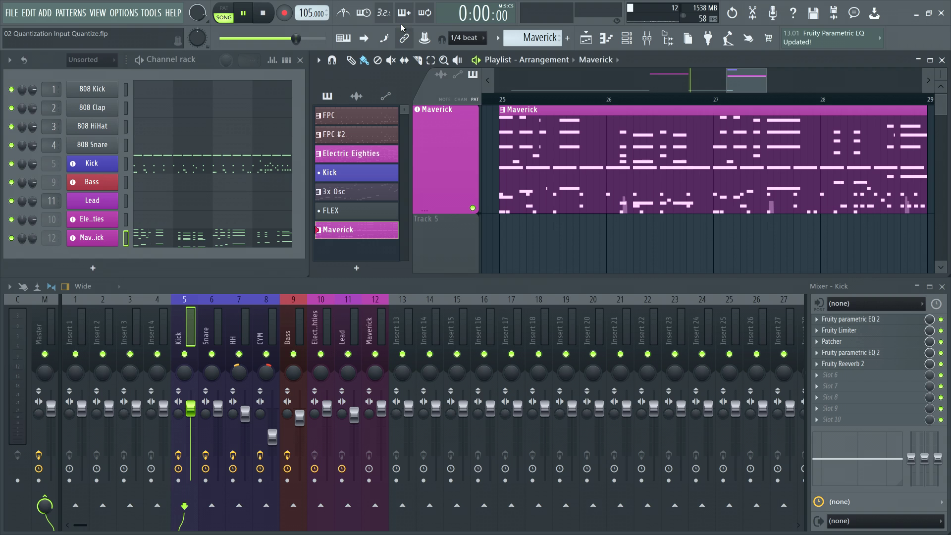
Enable record quantizing for automations and start recording with a count-in
{"action": "right_click", "coordinate": [289, 18]}
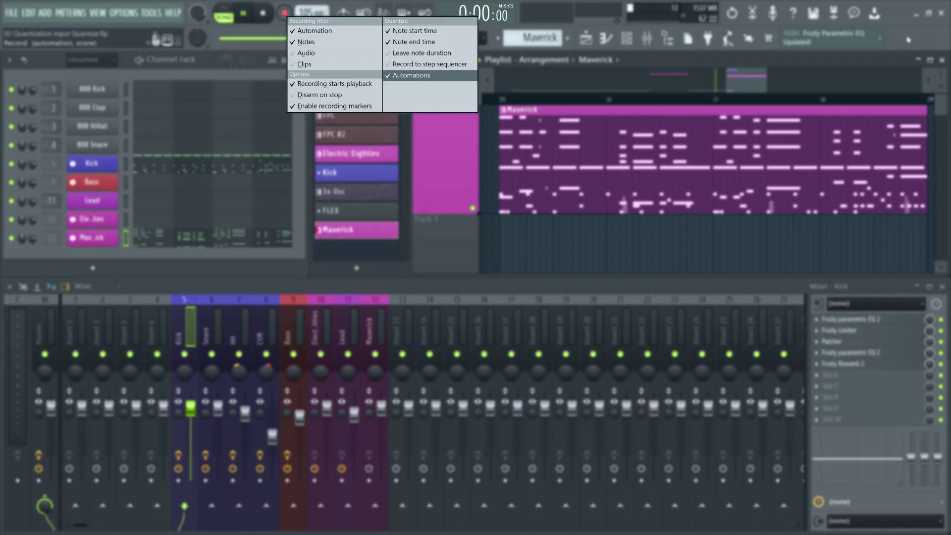
{"action": "key", "text": "space"}
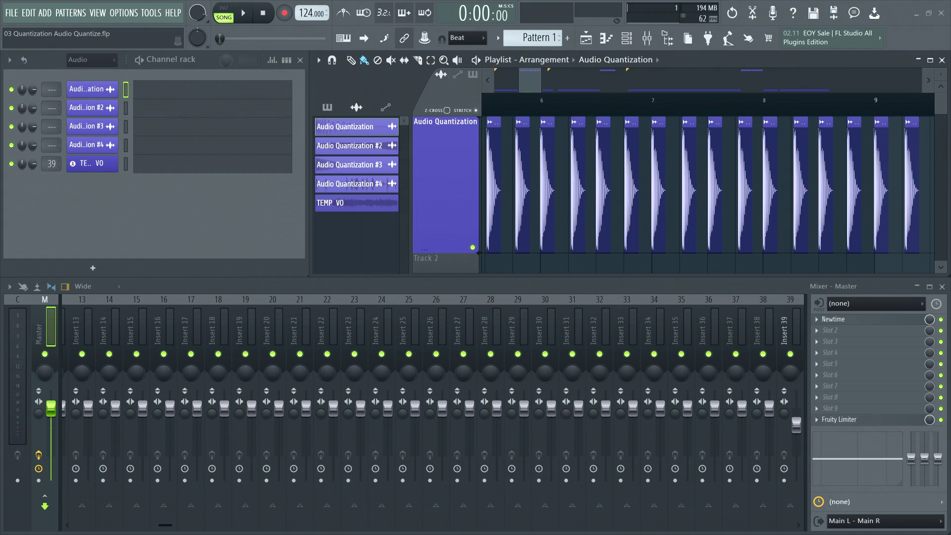
Play back the clips, then select the later ones and quick-quantize their start times
{"action": "left_click", "coordinate": [245, 15]}
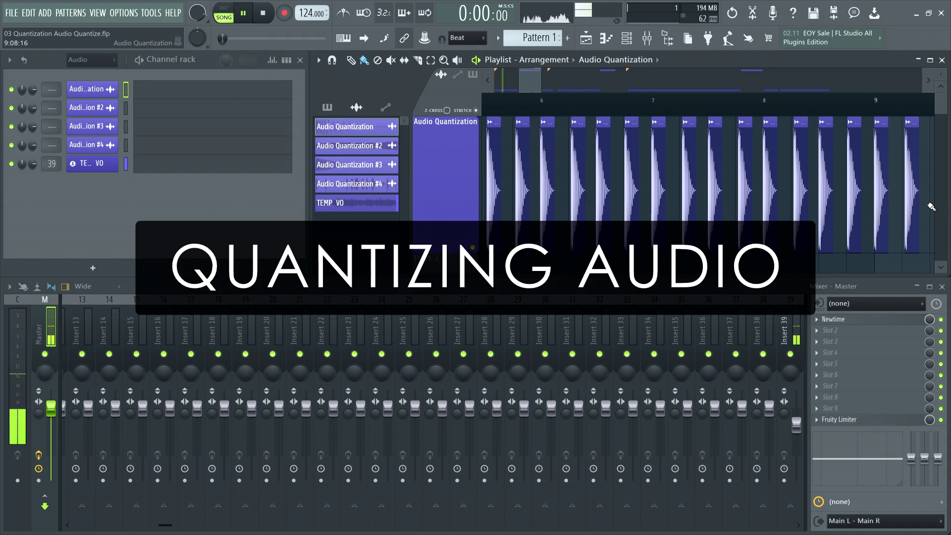
{"action": "left_click_drag", "start_coordinate": [930, 210], "coordinate": [716, 177]}
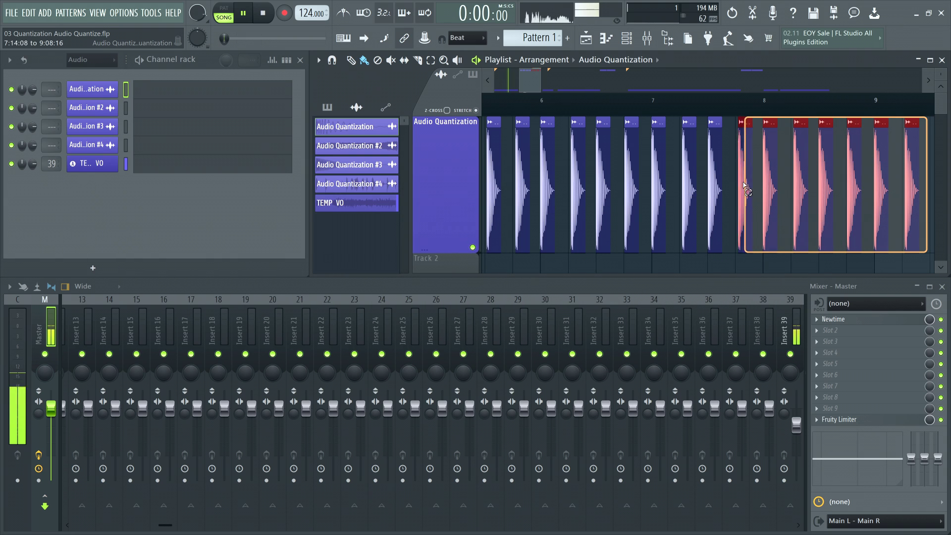
{"action": "left_click", "coordinate": [318, 60]}
{"action": "mouse_move", "coordinate": [332, 85]}
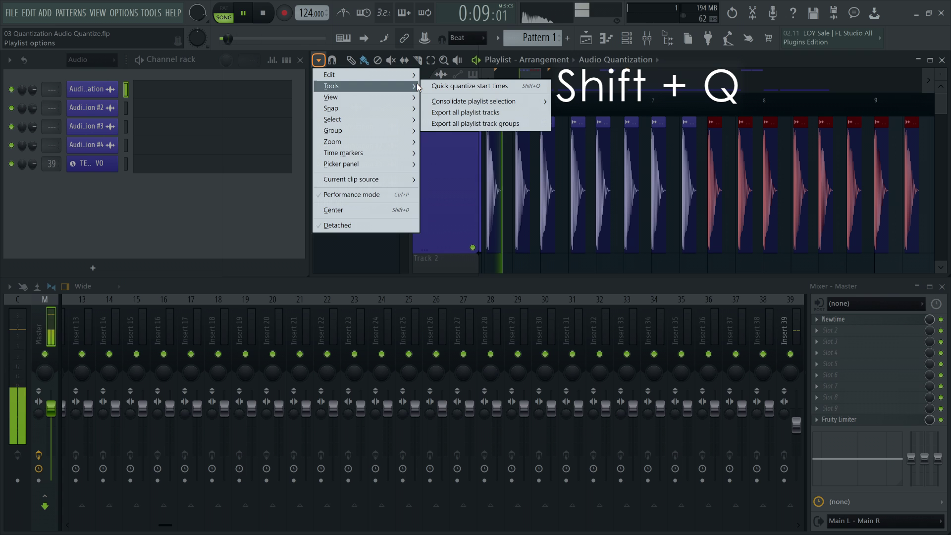
{"action": "left_click", "coordinate": [452, 86]}
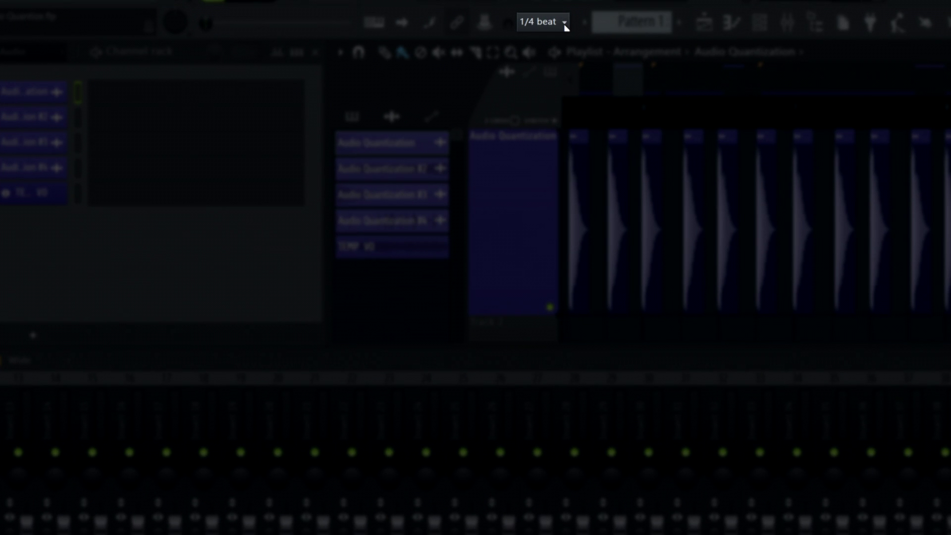
Set the main snap to Beat and review the playlist's own snap settings
{"action": "left_click", "coordinate": [564, 23]}
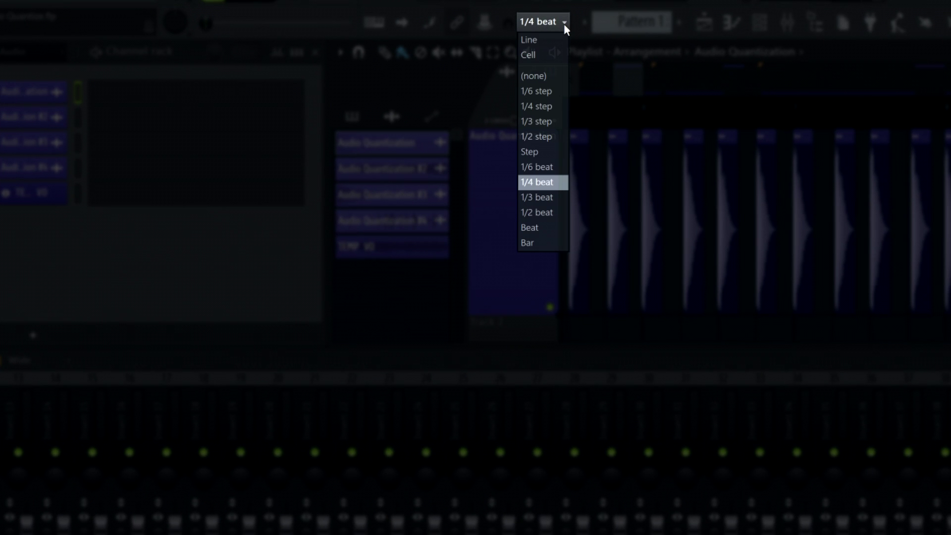
{"action": "left_click", "coordinate": [358, 51]}
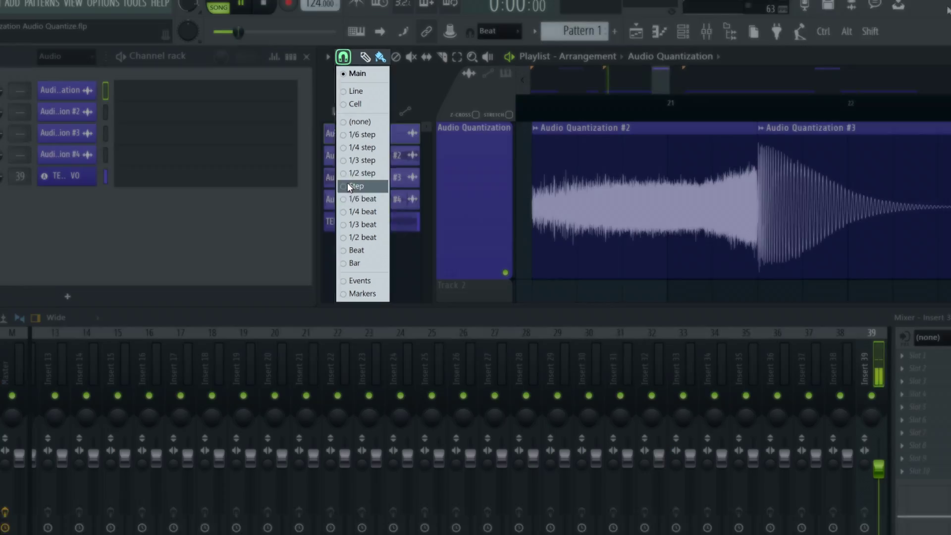
{"action": "left_click", "coordinate": [855, 16]}
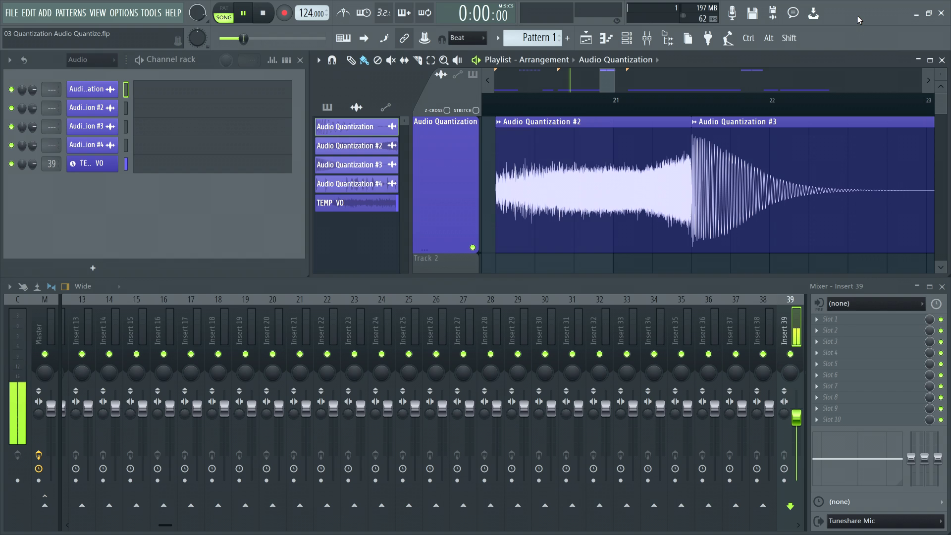
Shift the #2/#3 clip boundary so #3's hit lines up with bar 21, checking by playback
{"action": "left_click", "coordinate": [689, 175], "text": "shift"}
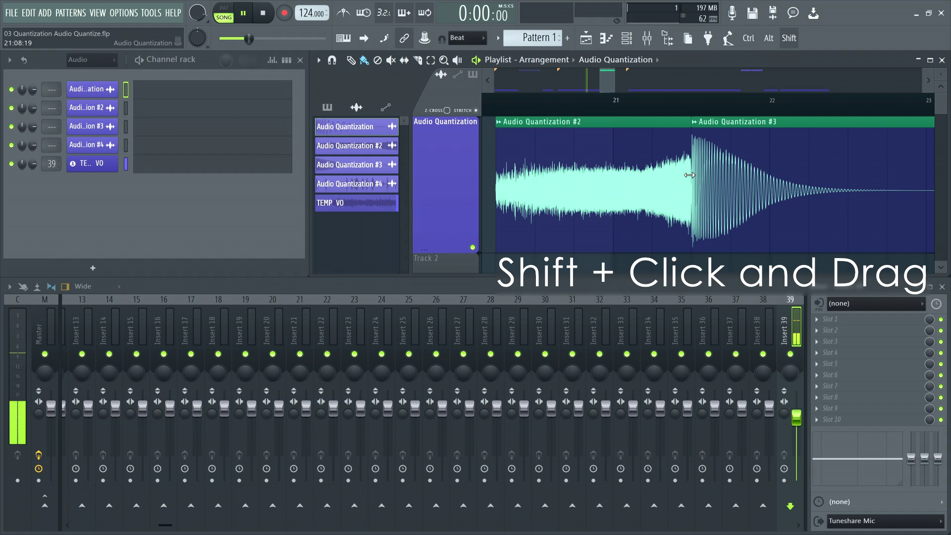
{"action": "mouse_move", "coordinate": [689, 175]}
{"action": "left_mouse_down"}
{"action": "mouse_move", "coordinate": [811, 172]}
{"action": "mouse_move", "coordinate": [614, 173]}
{"action": "left_mouse_up"}
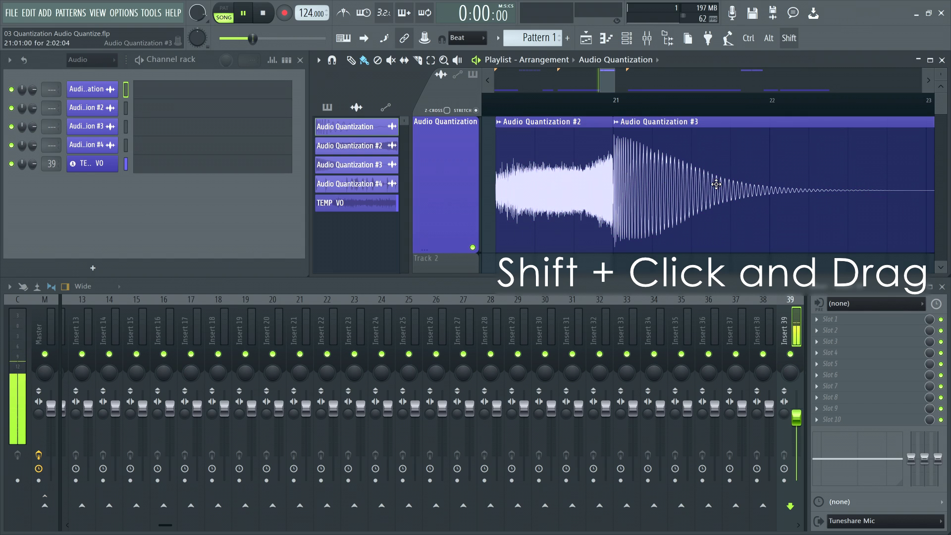
{"action": "key", "text": "space"}
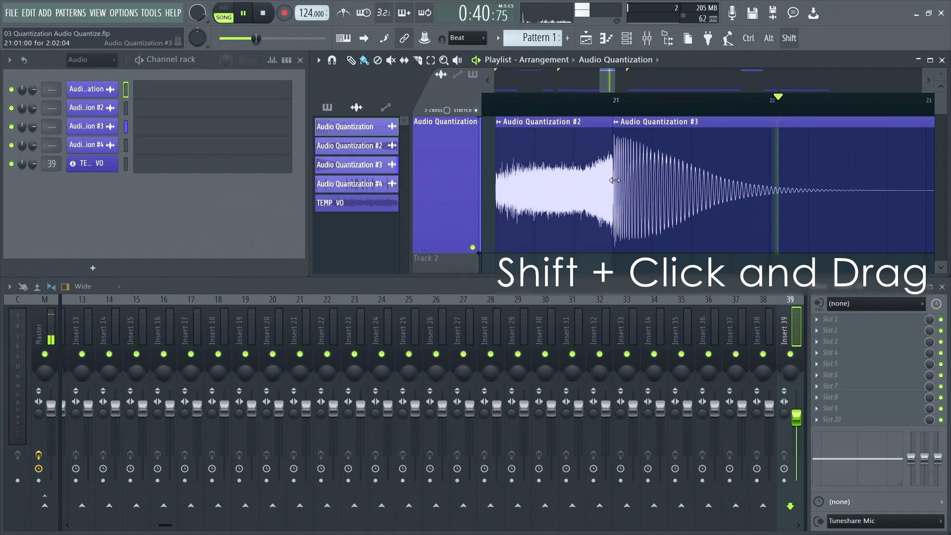
{"action": "left_click_drag", "start_coordinate": [615, 180], "coordinate": [767, 193]}
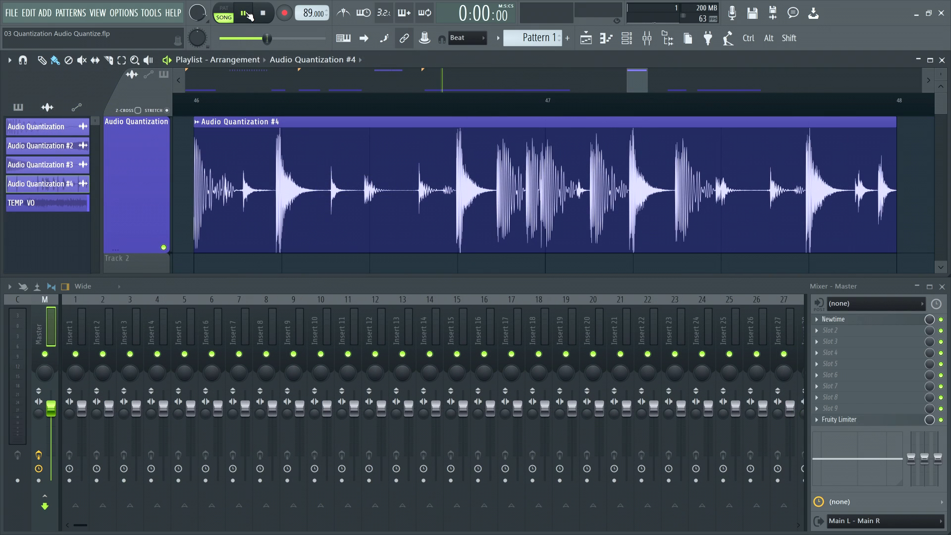
Load the Audio Quantization #4 break into Newtime using Time-warp sample from the clip menu
{"action": "left_click", "coordinate": [197, 122]}
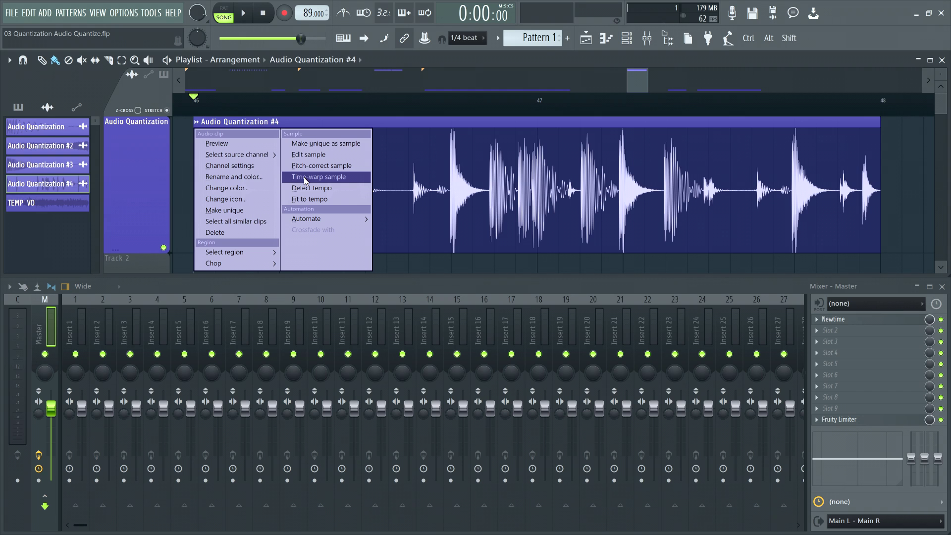
{"action": "left_click", "coordinate": [306, 177]}
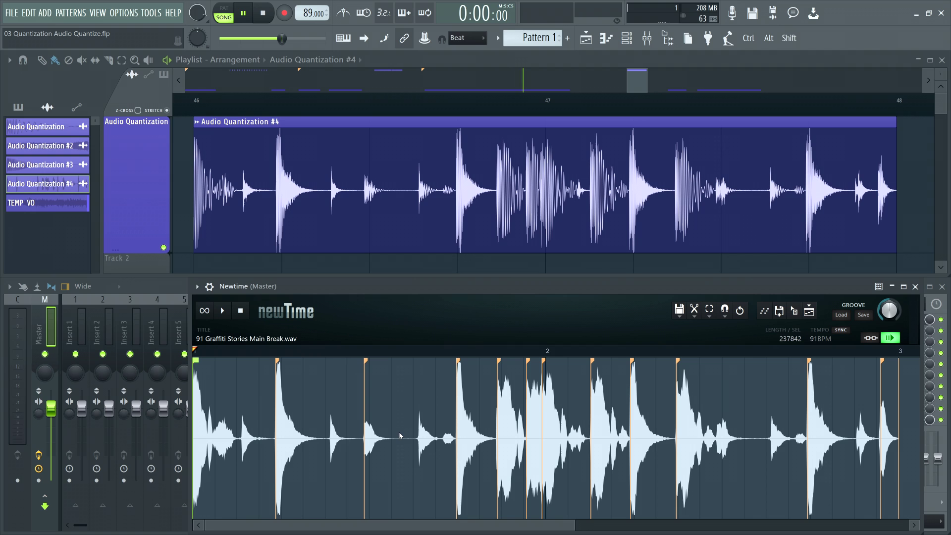
Add a slice marker at a drum hit and quantize the break's hits to the 1/4-beat grid
{"action": "left_click_drag", "start_coordinate": [400, 432], "coordinate": [420, 441]}
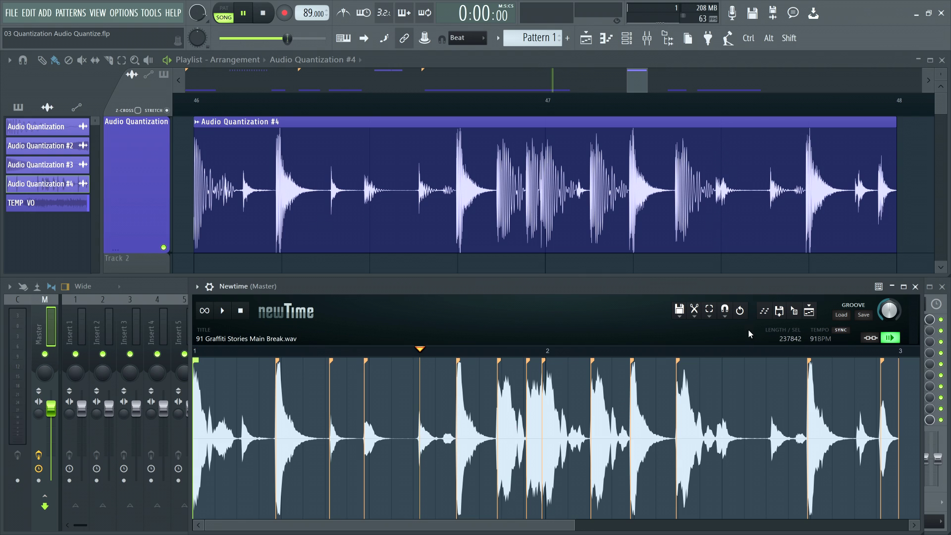
{"action": "left_click", "coordinate": [726, 310]}
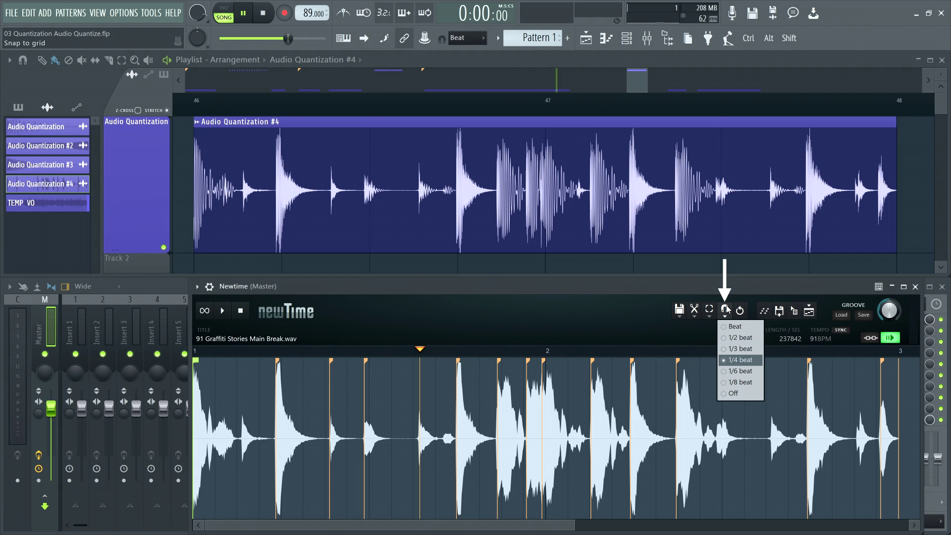
{"action": "left_click", "coordinate": [693, 311]}
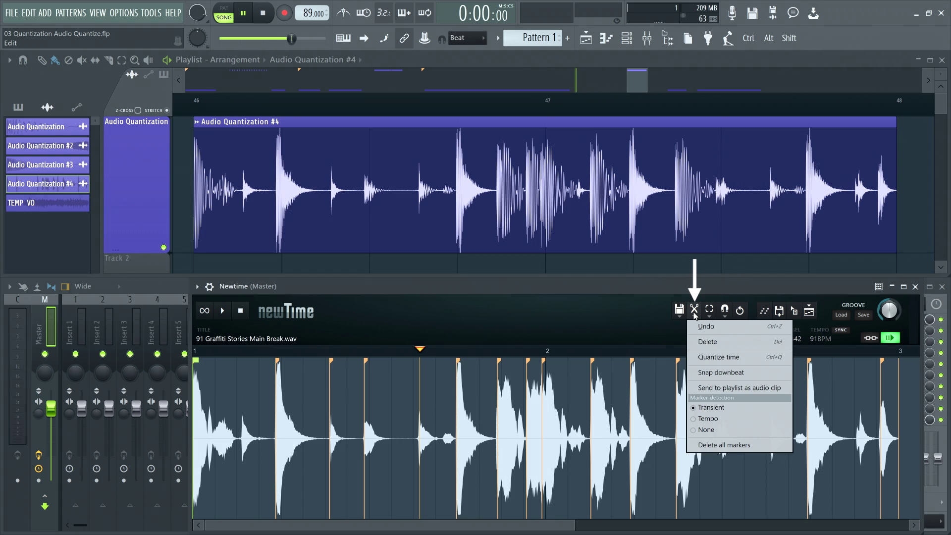
{"action": "left_click", "coordinate": [709, 357]}
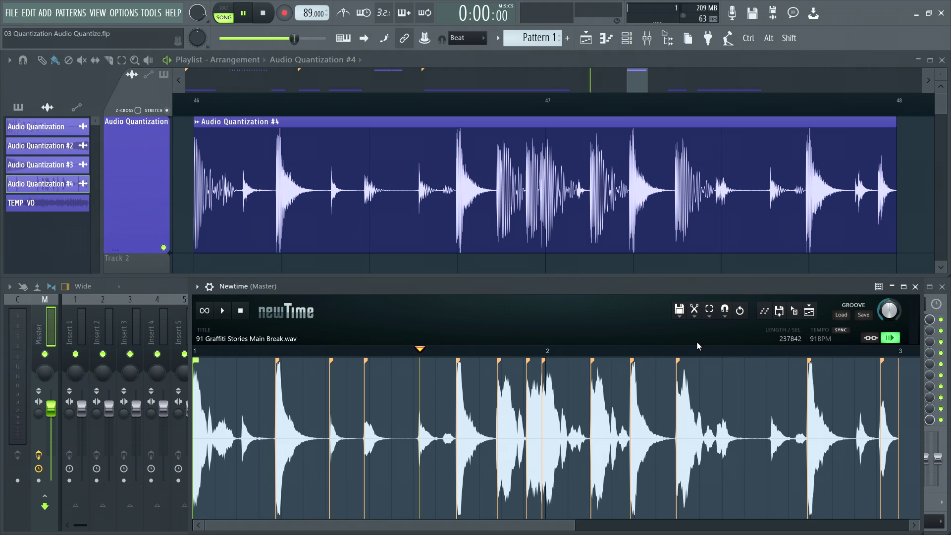
Preview the quantized break on its own, then stop the preview
{"action": "left_click", "coordinate": [223, 312]}
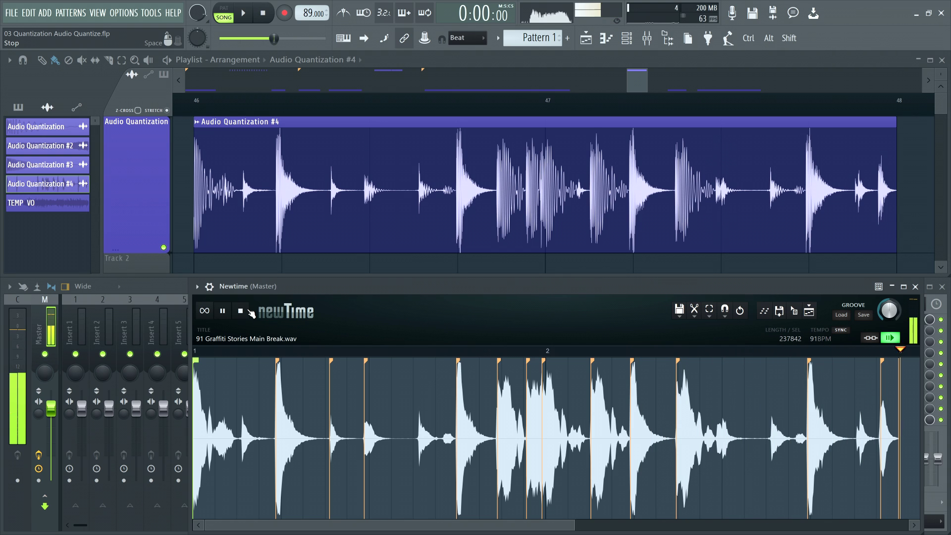
{"action": "left_click", "coordinate": [694, 315]}
{"action": "left_click", "coordinate": [709, 356]}
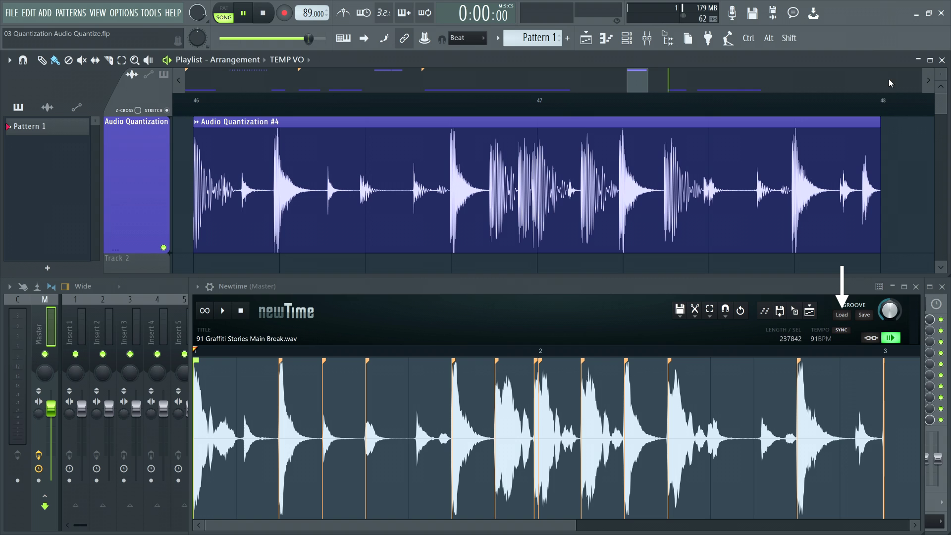
Apply a shuffle groove preset, turn the Groove knob negative, then reset it to 0%
{"action": "left_click", "coordinate": [842, 316]}
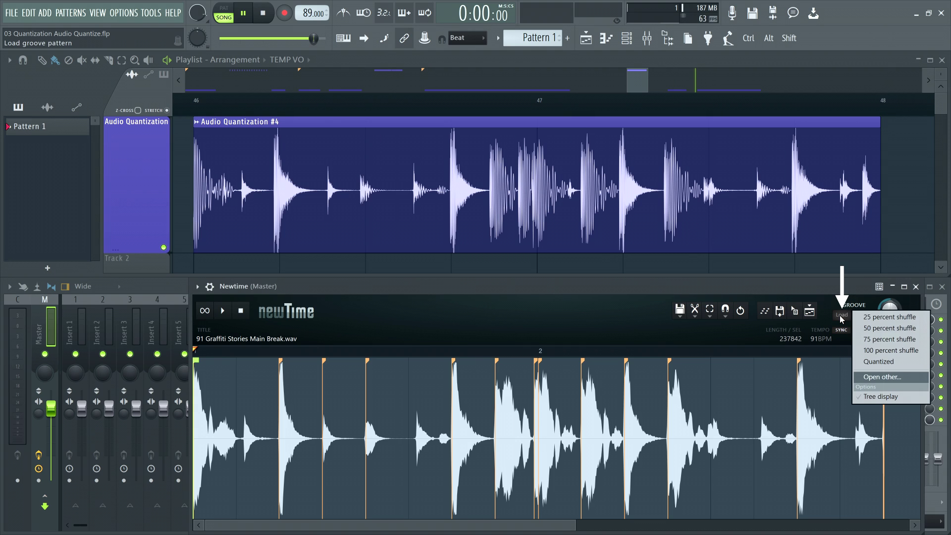
{"action": "left_click", "coordinate": [889, 339]}
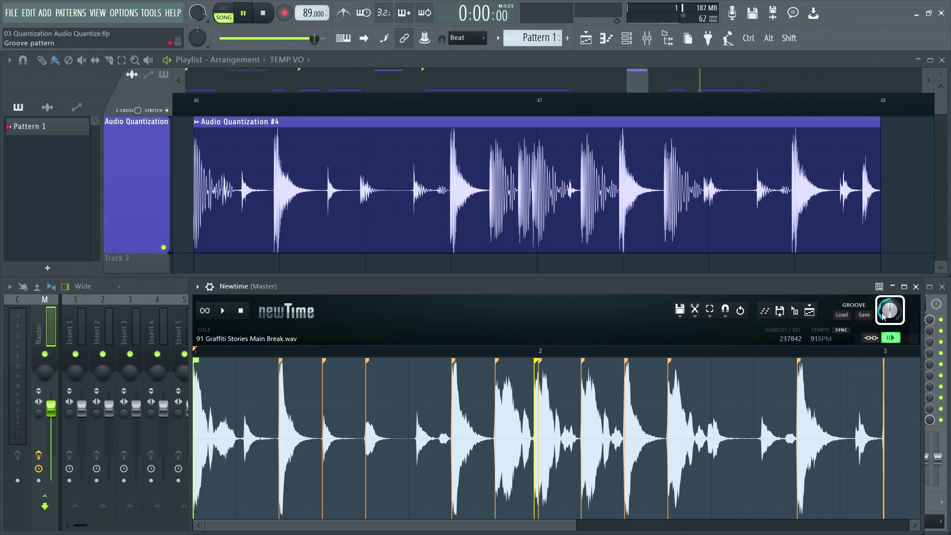
{"action": "left_click_drag", "start_coordinate": [889, 310], "coordinate": [890, 336]}
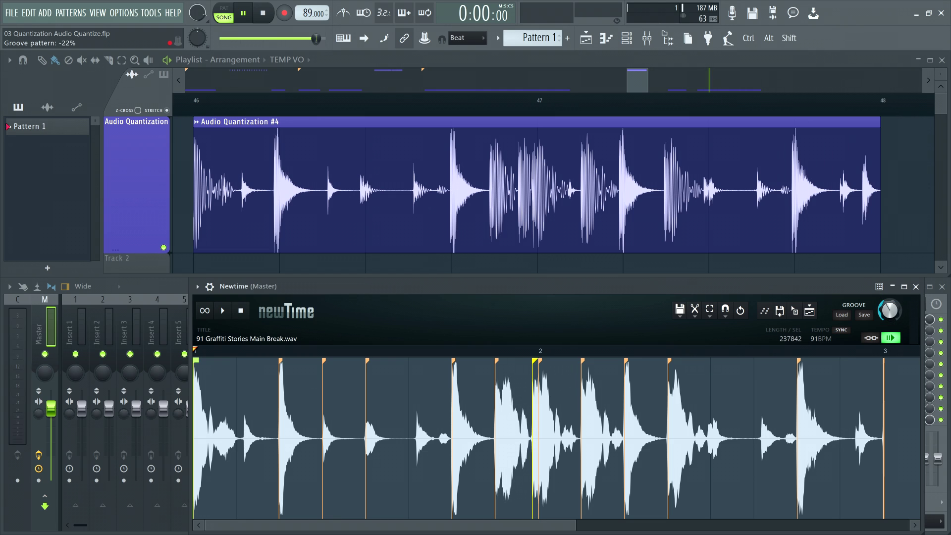
{"action": "left_click", "coordinate": [886, 315], "text": "alt"}
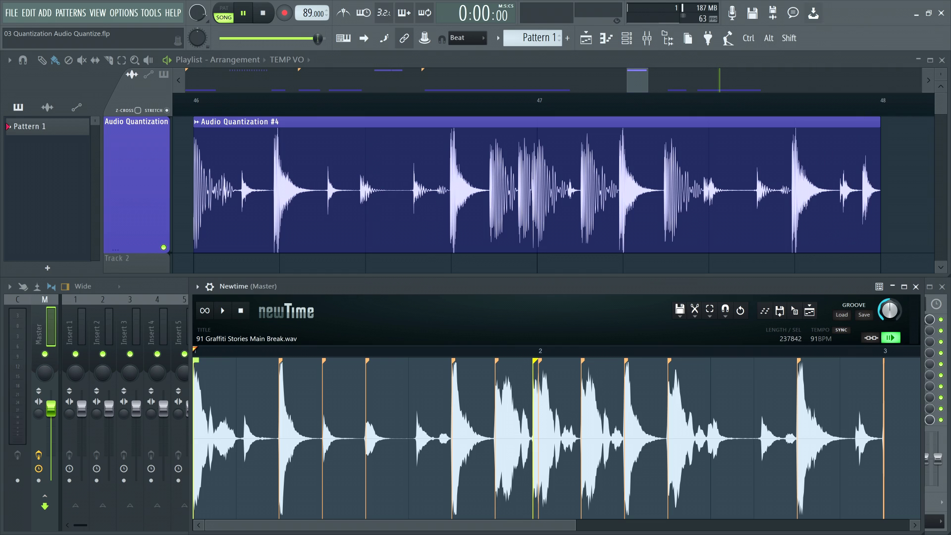